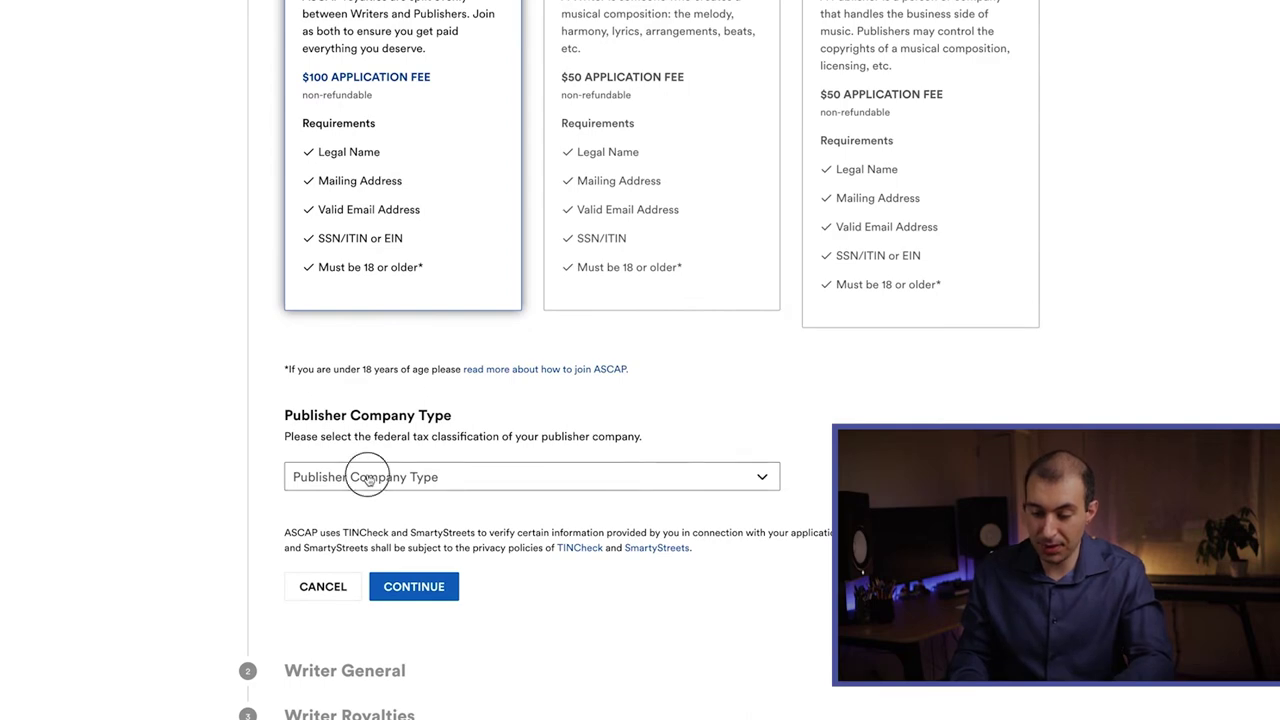
Step: Continue with the publisher company type Individual / Sole proprietor or Single-member LLC and answer No to membership of a different PRO
left_click(368, 508)
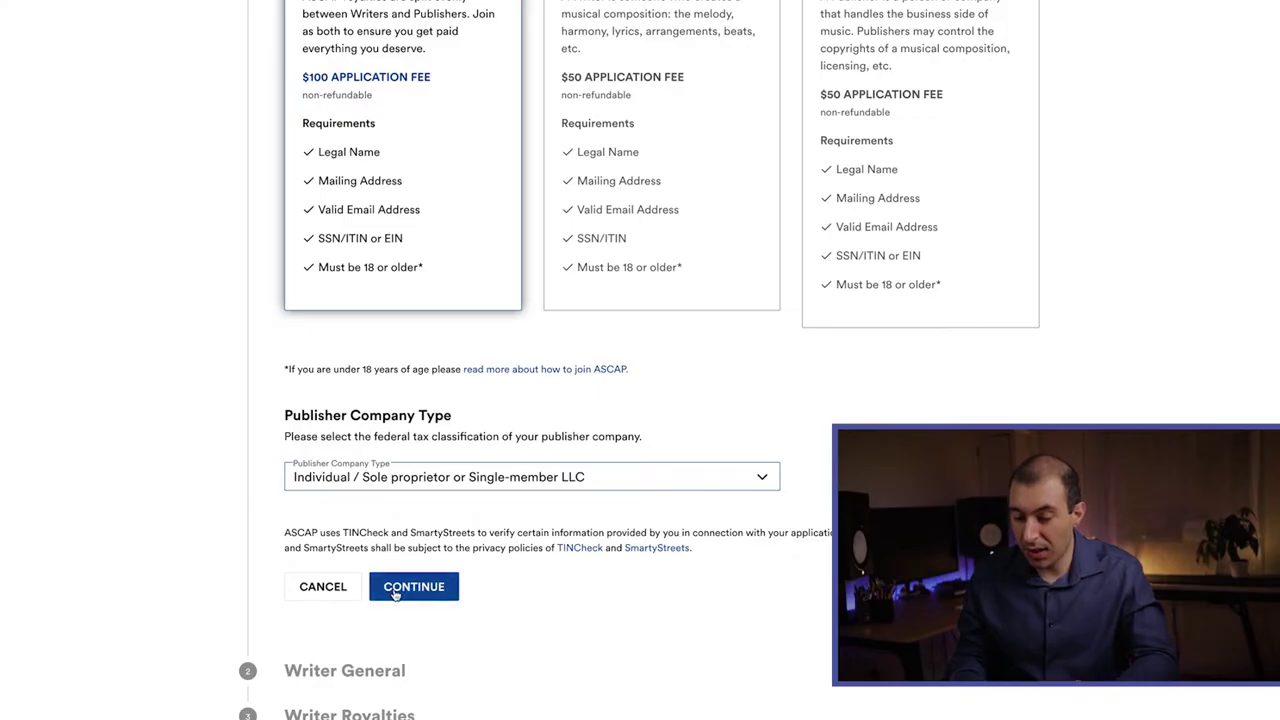
left_click(413, 587)
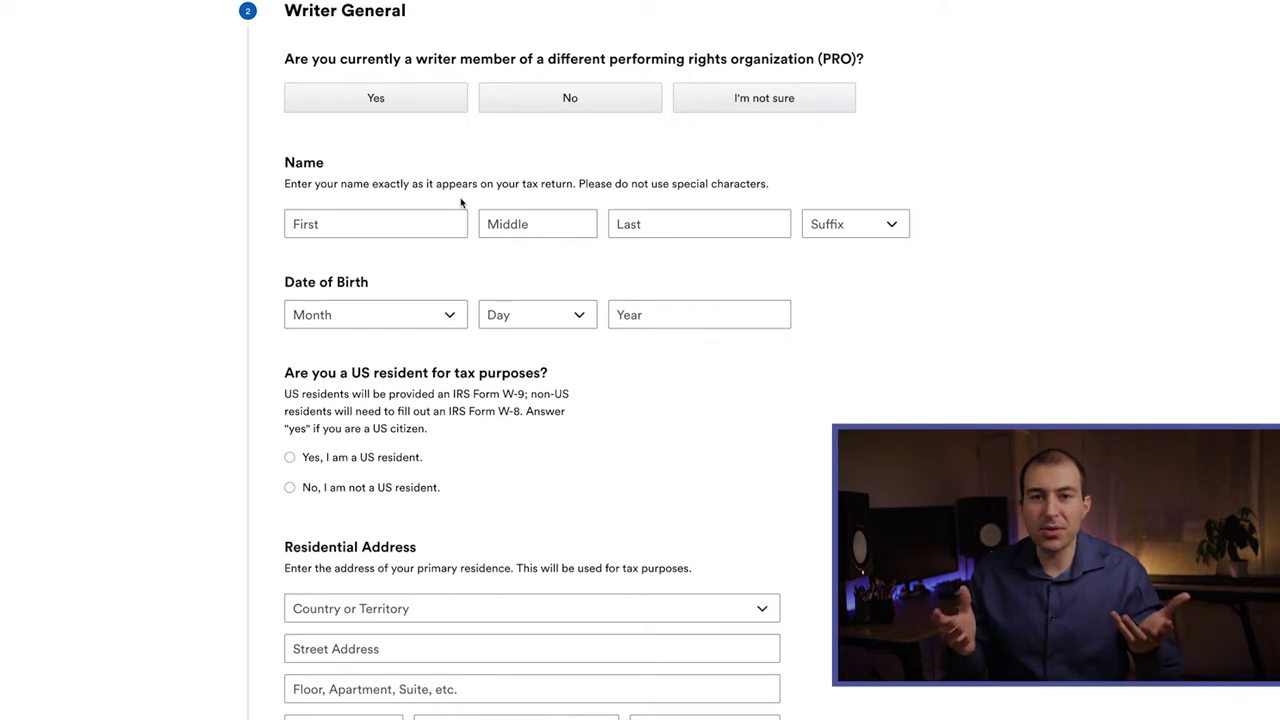
left_click(548, 98)
Step: Review the Writer General fields from name and date of birth through address, tax ID, contact details, genre and stage name
scroll(494, 185, "down", 3)
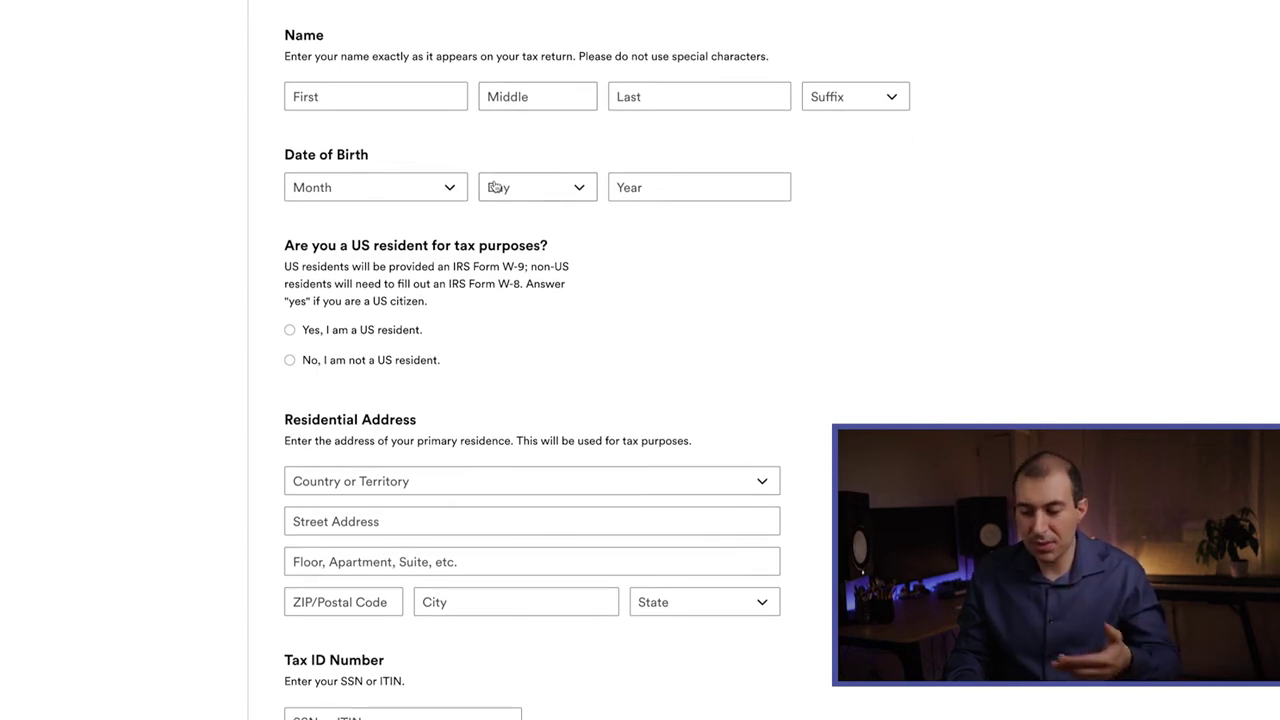
scroll(494, 187, "down", 2)
scroll(494, 185, "down", 3)
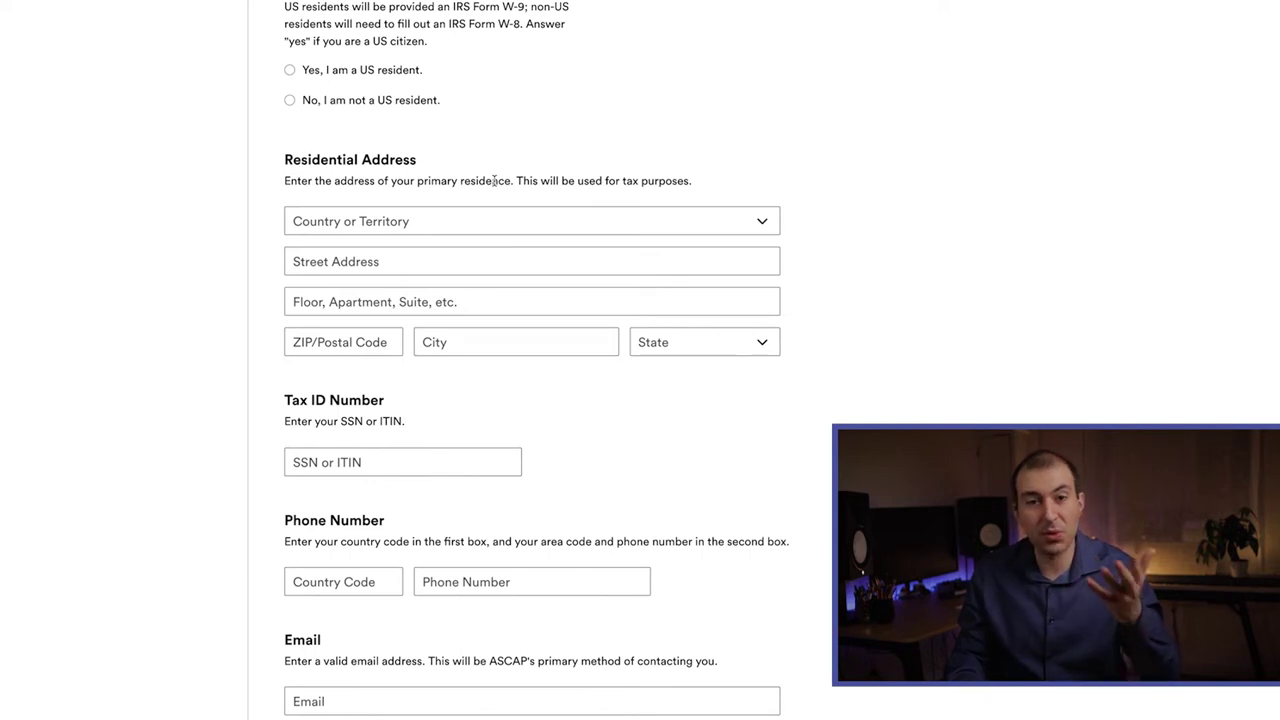
scroll(494, 183, "down", 5)
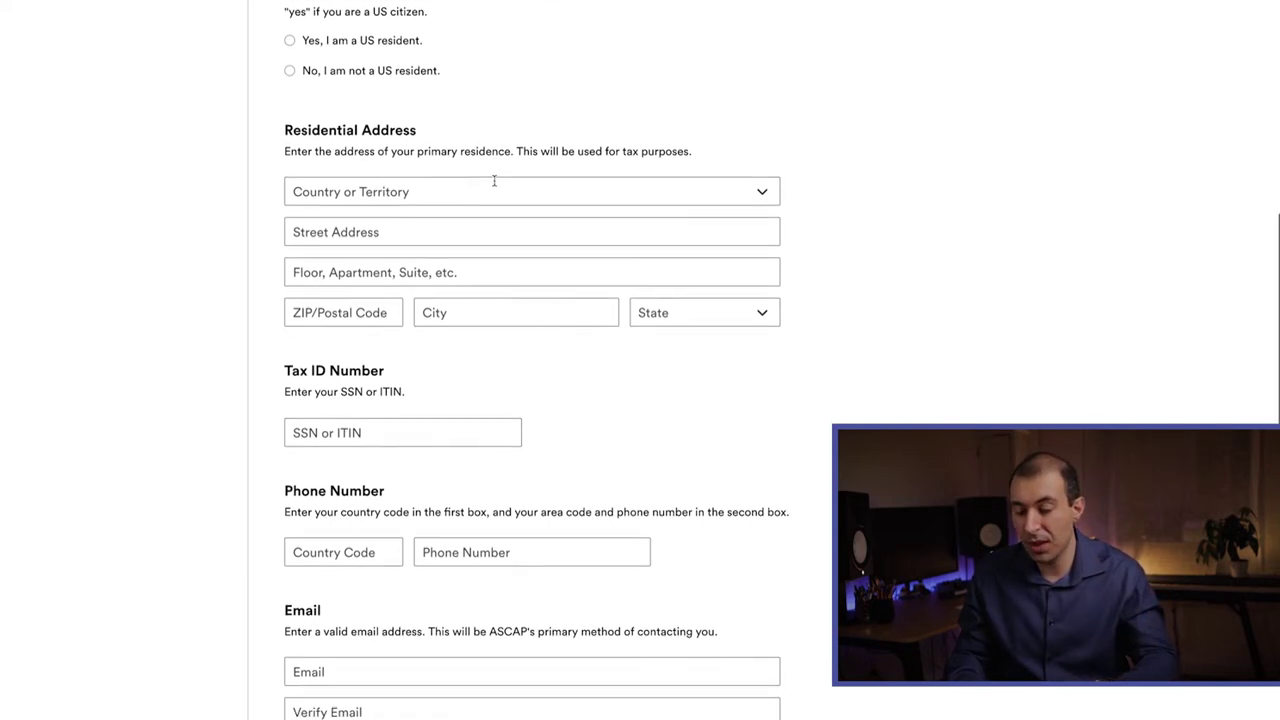
scroll(494, 185, "down", 3)
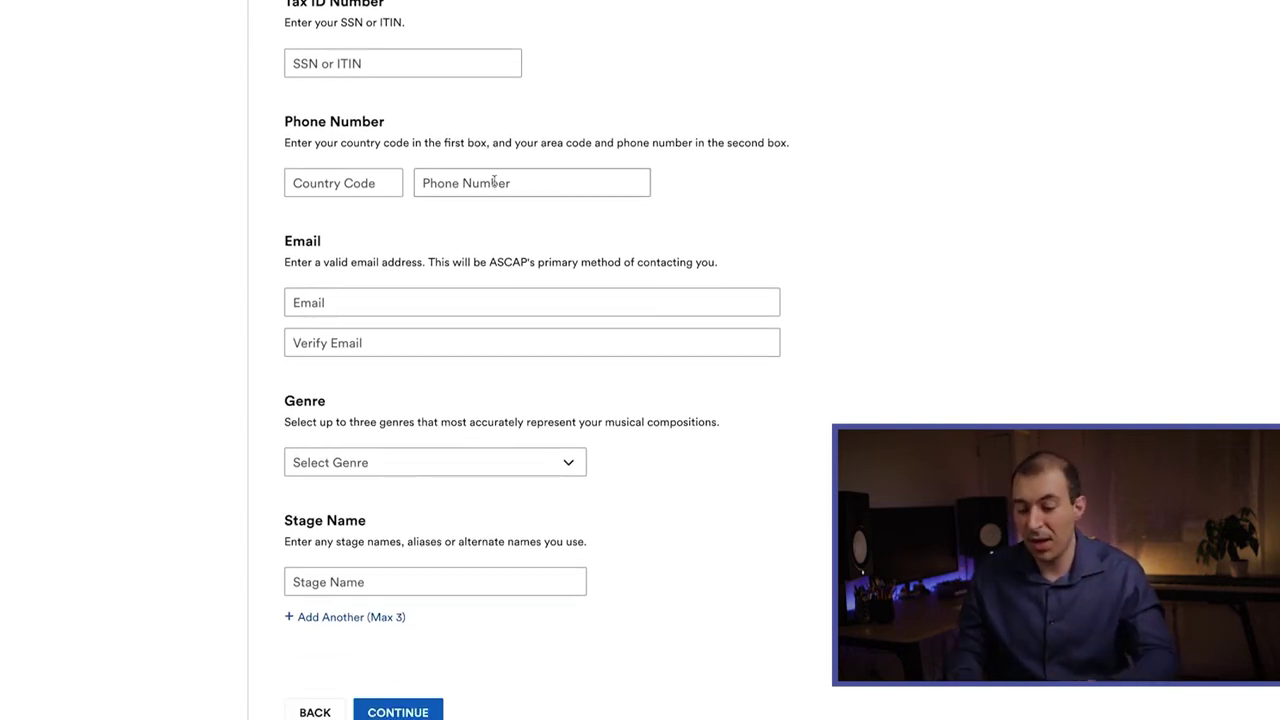
scroll(494, 183, "down", 9)
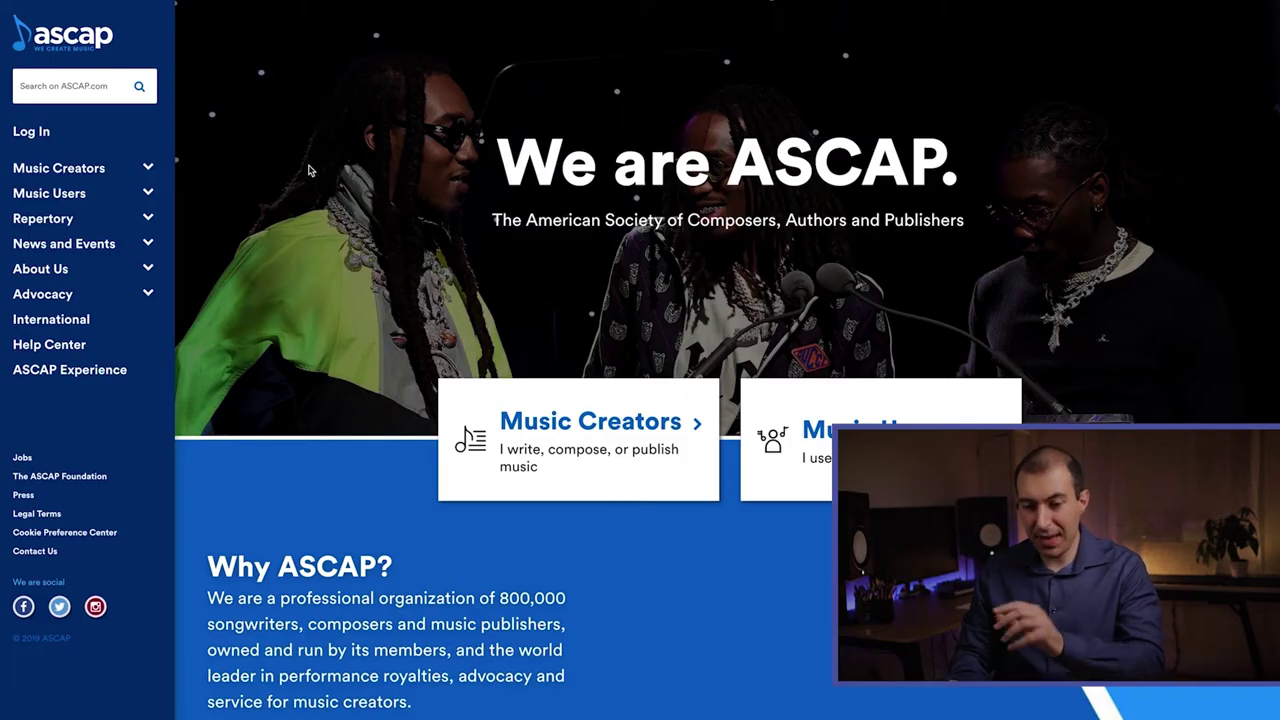
Step: Open the music creators' member login page and log in with the prefilled account credentials
left_click(149, 170)
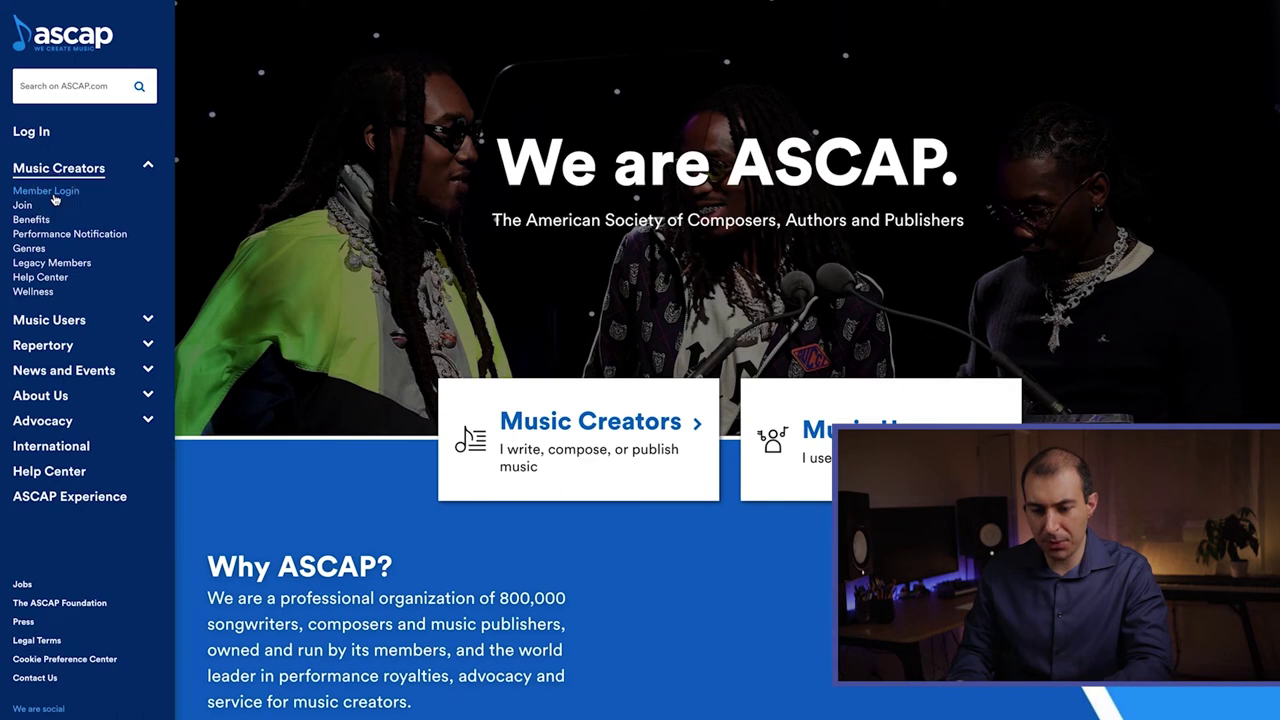
left_click(54, 194)
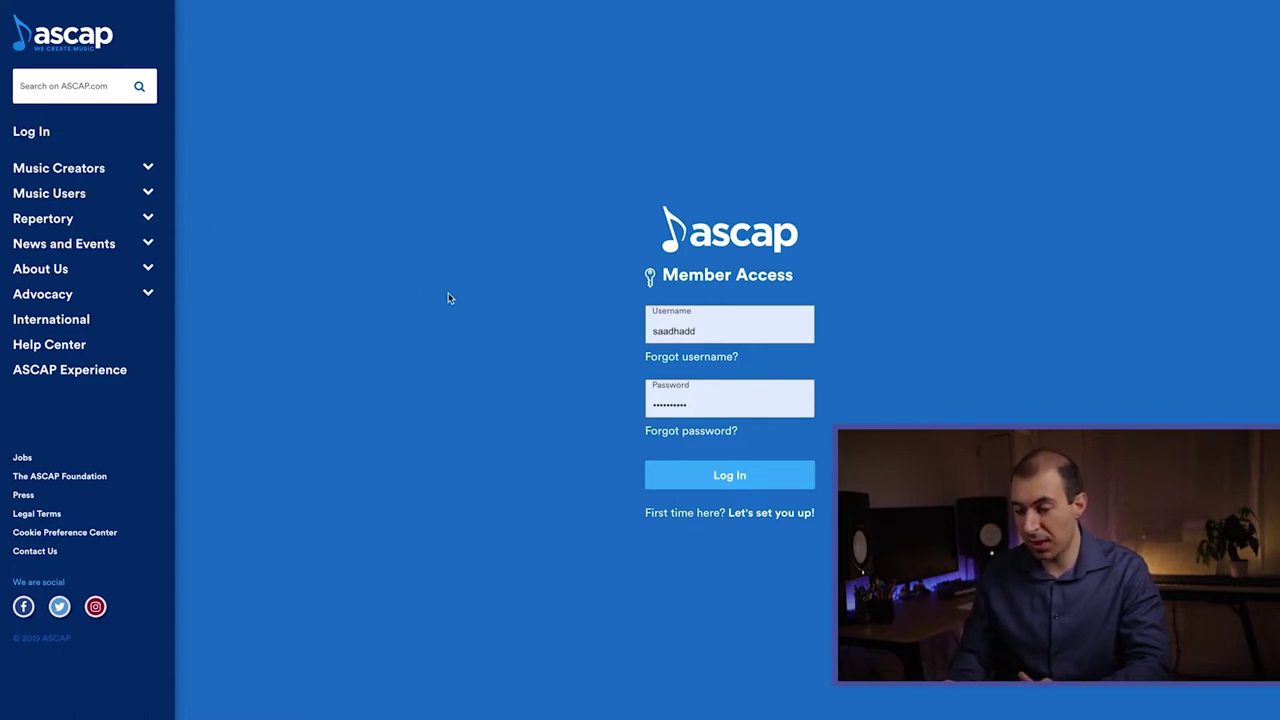
left_click(704, 484)
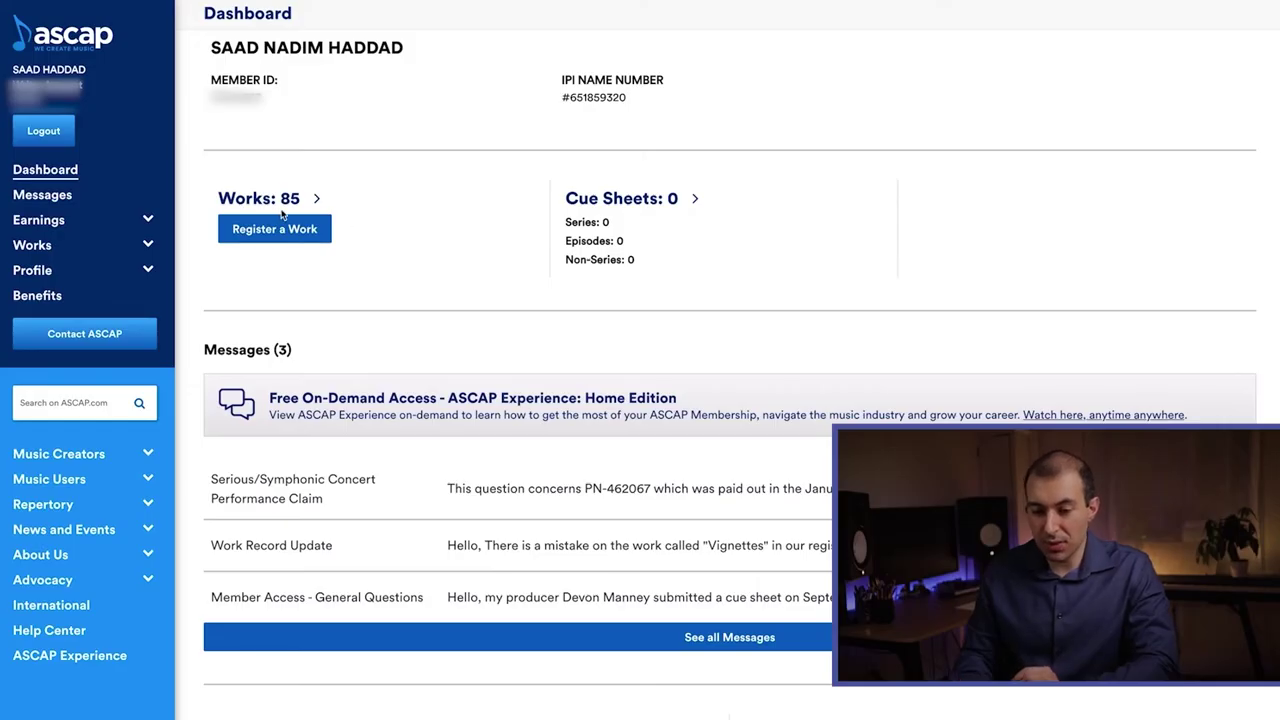
Step: Start registering a new work from the Works catalogue and title it "Partita for Kazoo and Electronics"
left_click(44, 247)
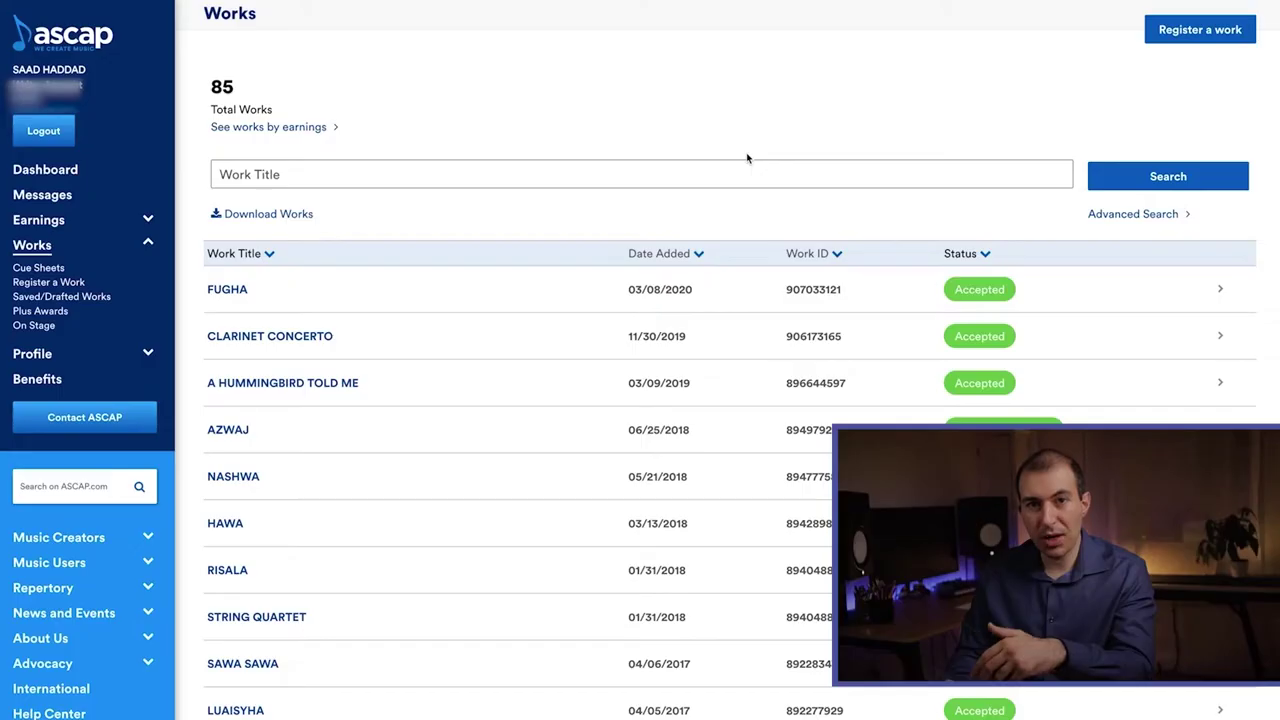
left_click(1187, 36)
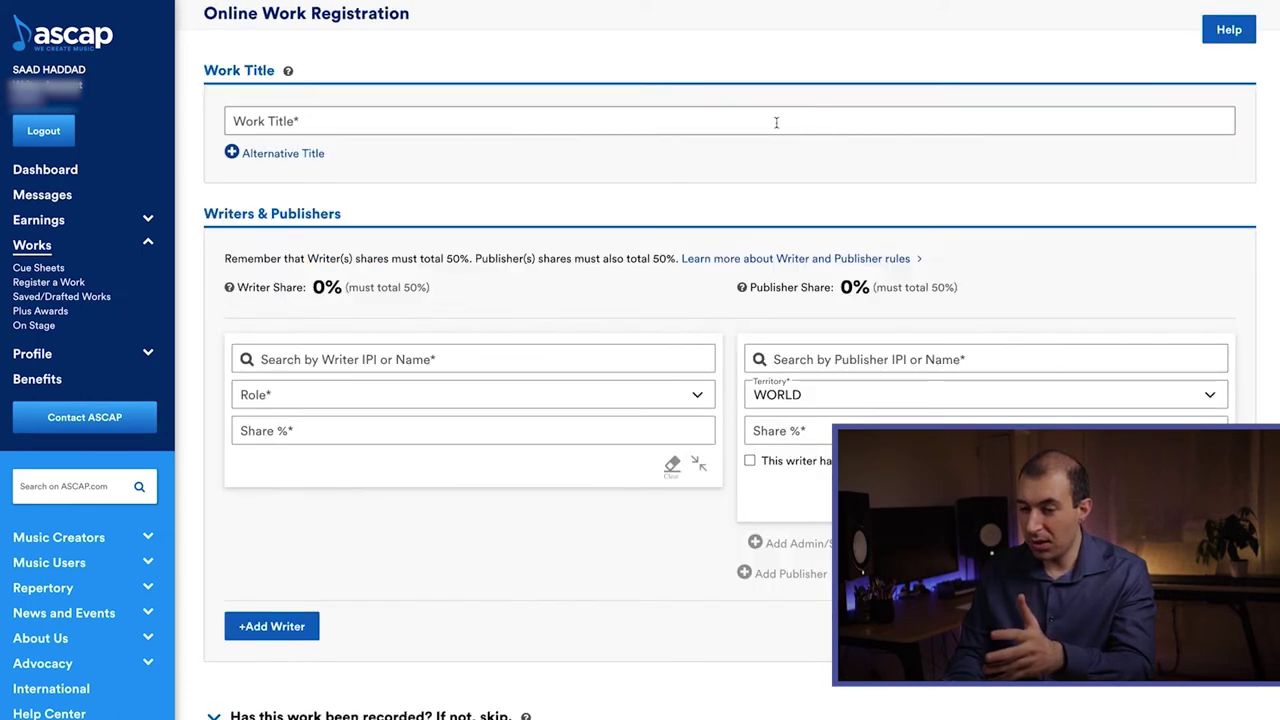
left_click(779, 121)
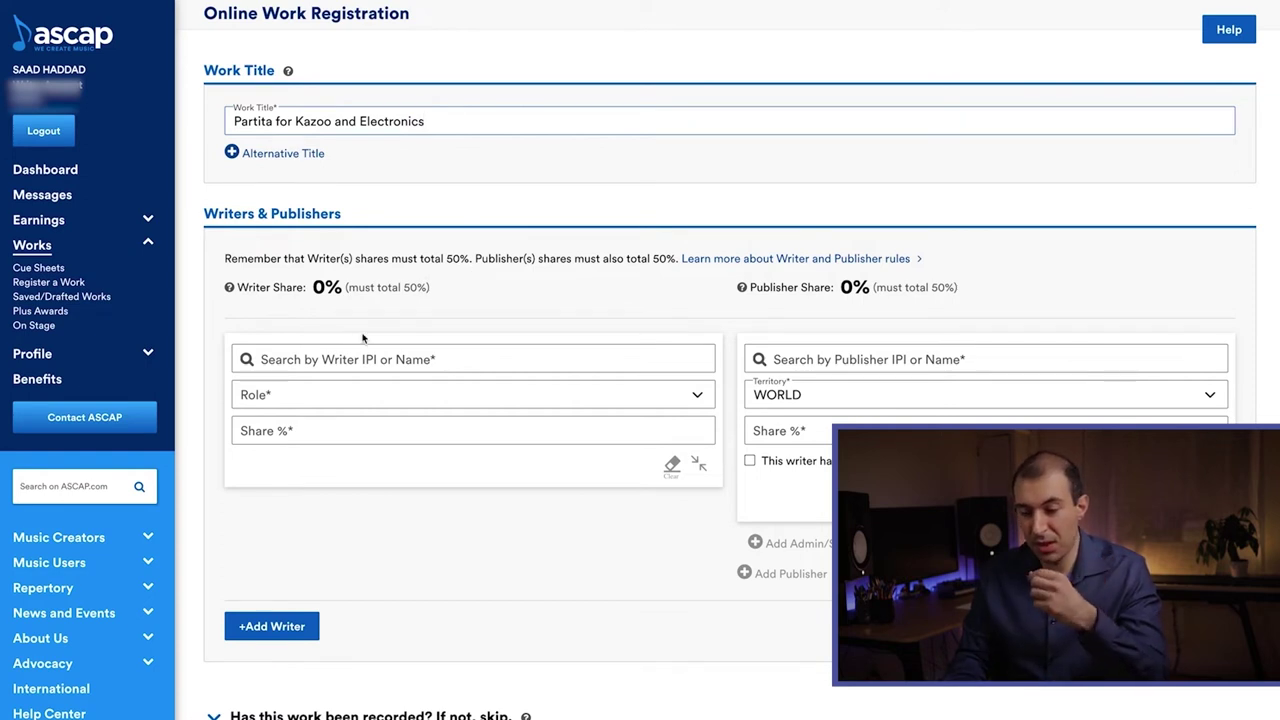
Step: Add the account holder from the recent writers as the work's writer, with the role Composer and a 50% share
scroll(380, 328, "down", 1)
left_click(331, 337)
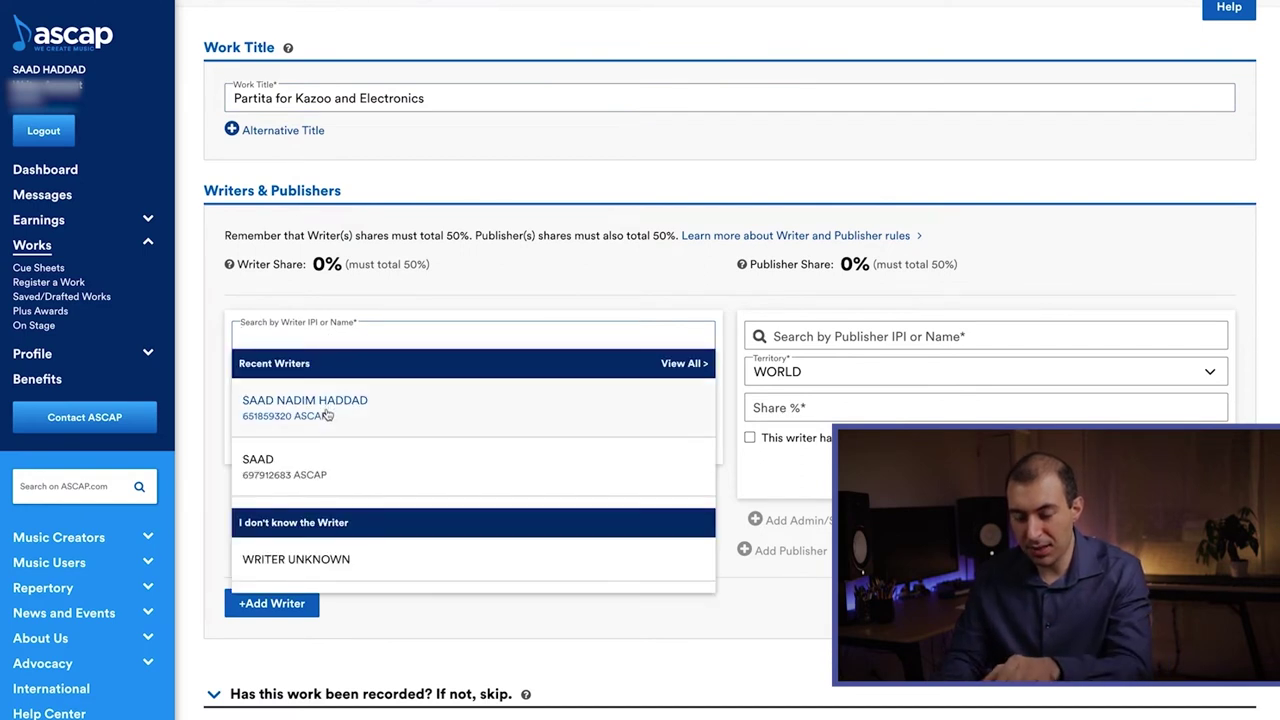
left_click(327, 414)
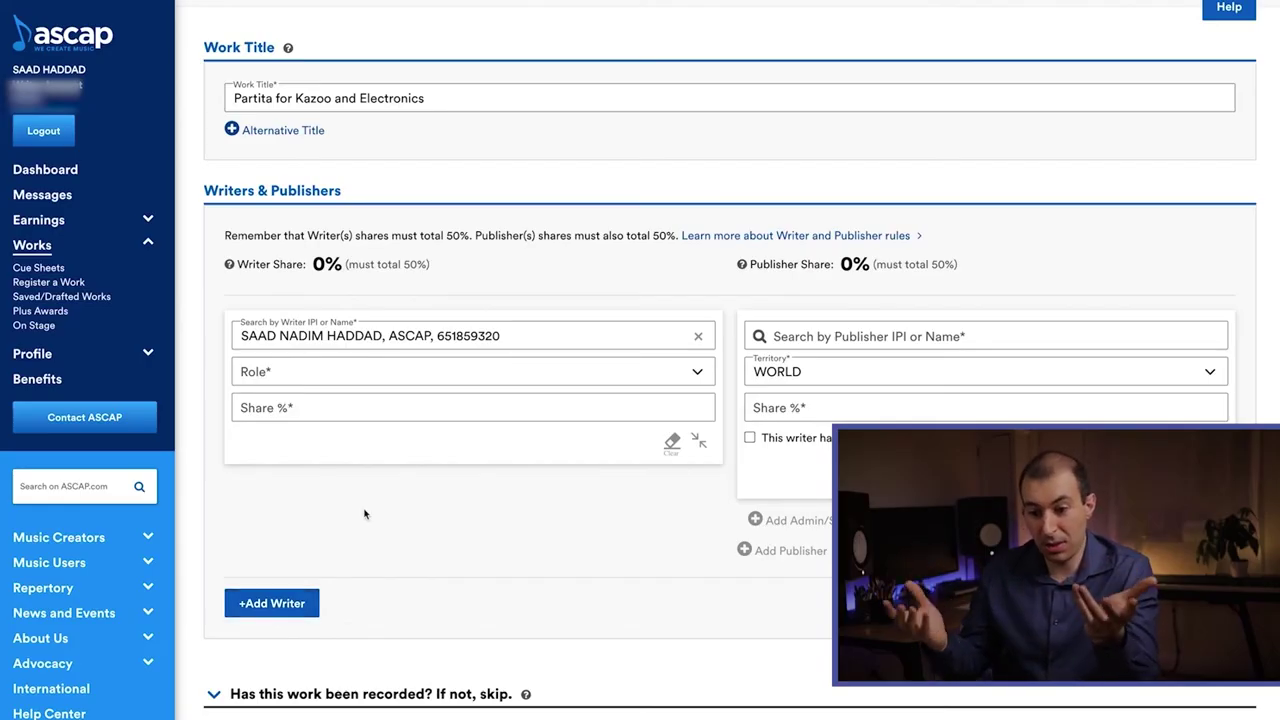
left_click(355, 385)
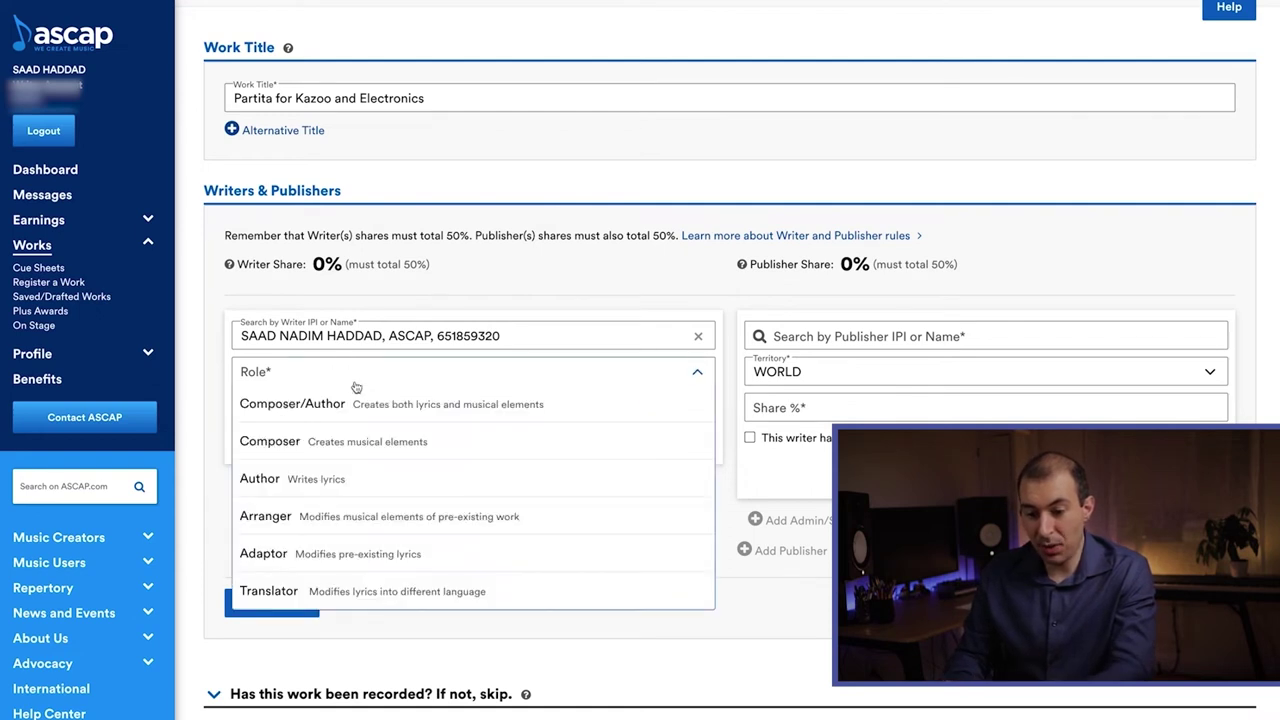
left_click(343, 448)
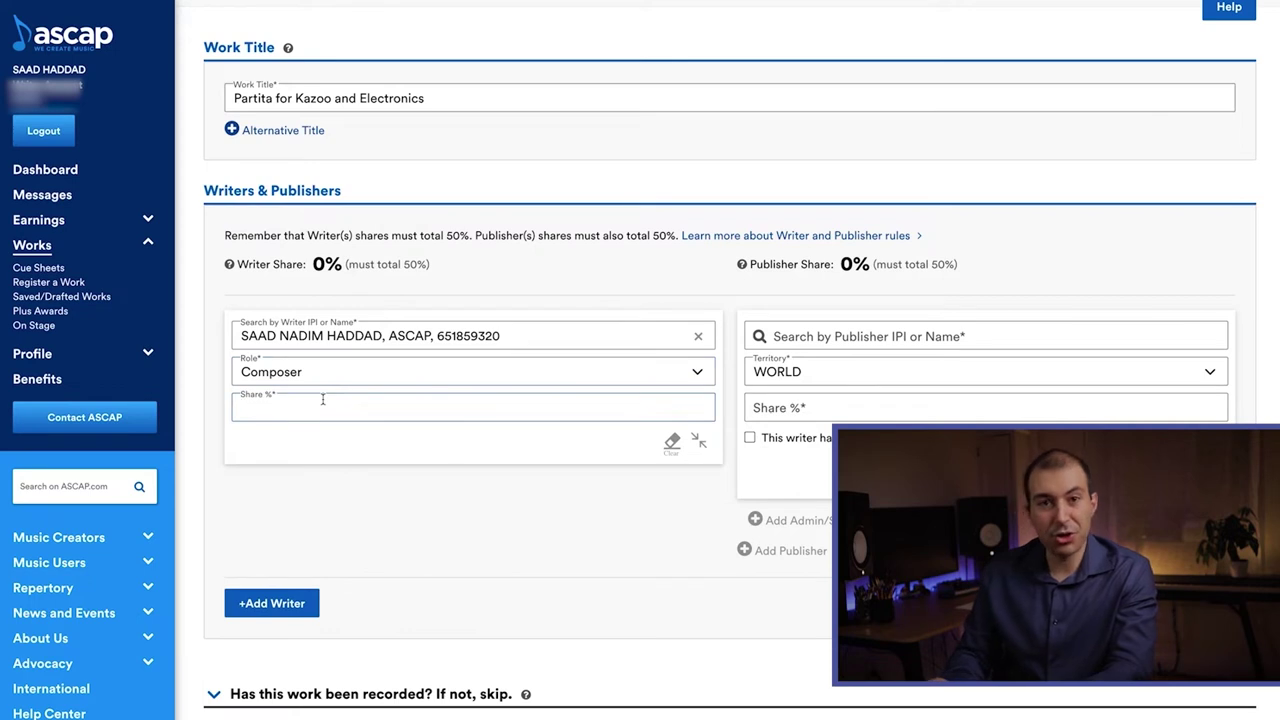
type("50")
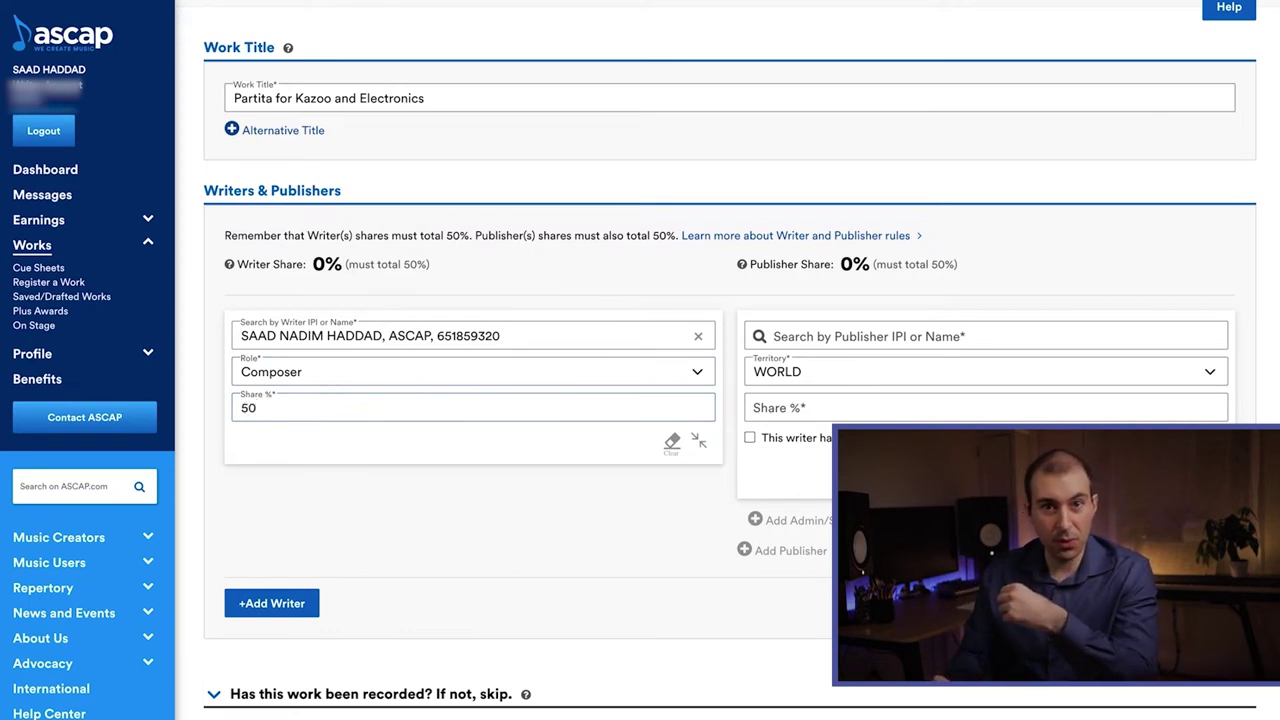
key("Tab")
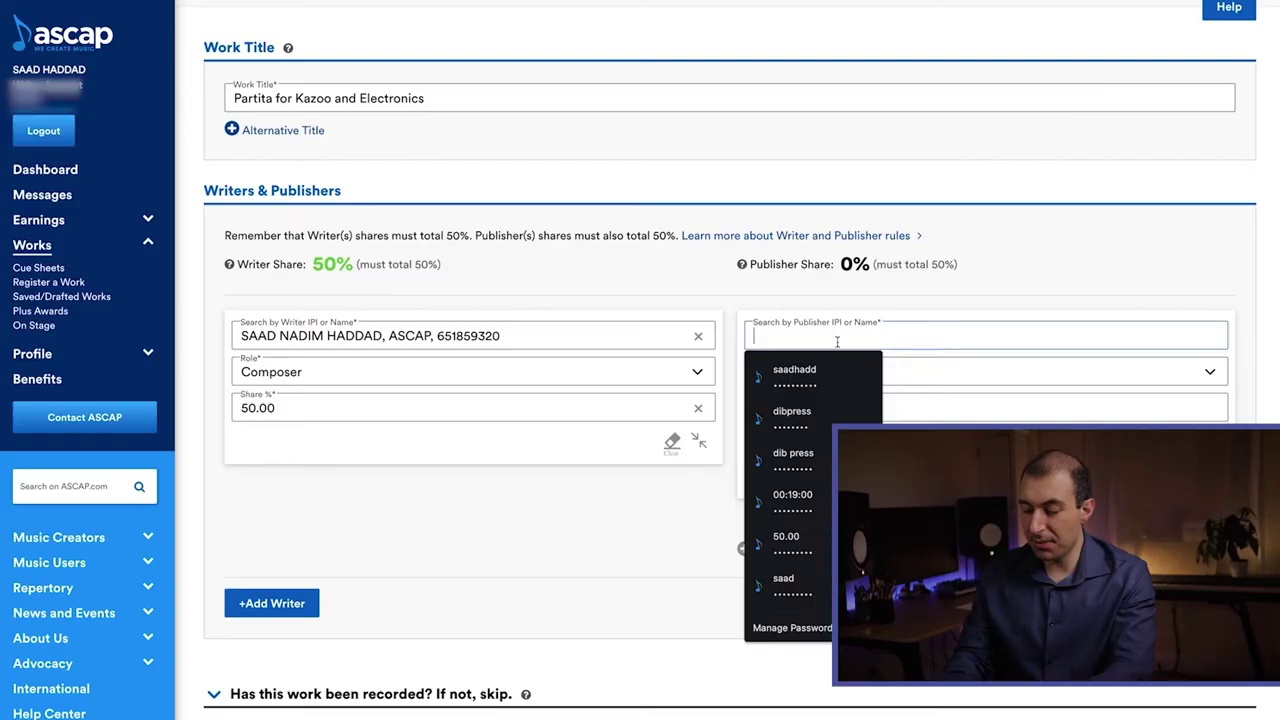
Step: Add Dib Press as the work's publisher with a 50% share
type("Dib Press")
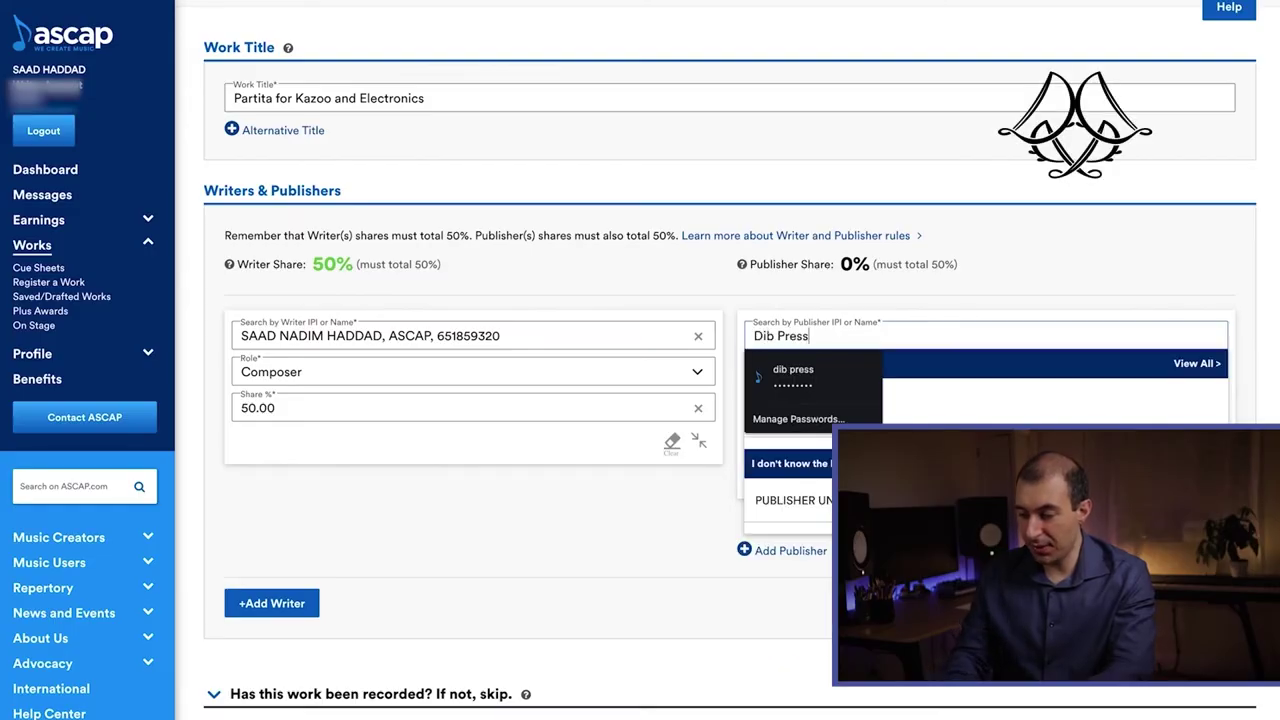
left_click(965, 404)
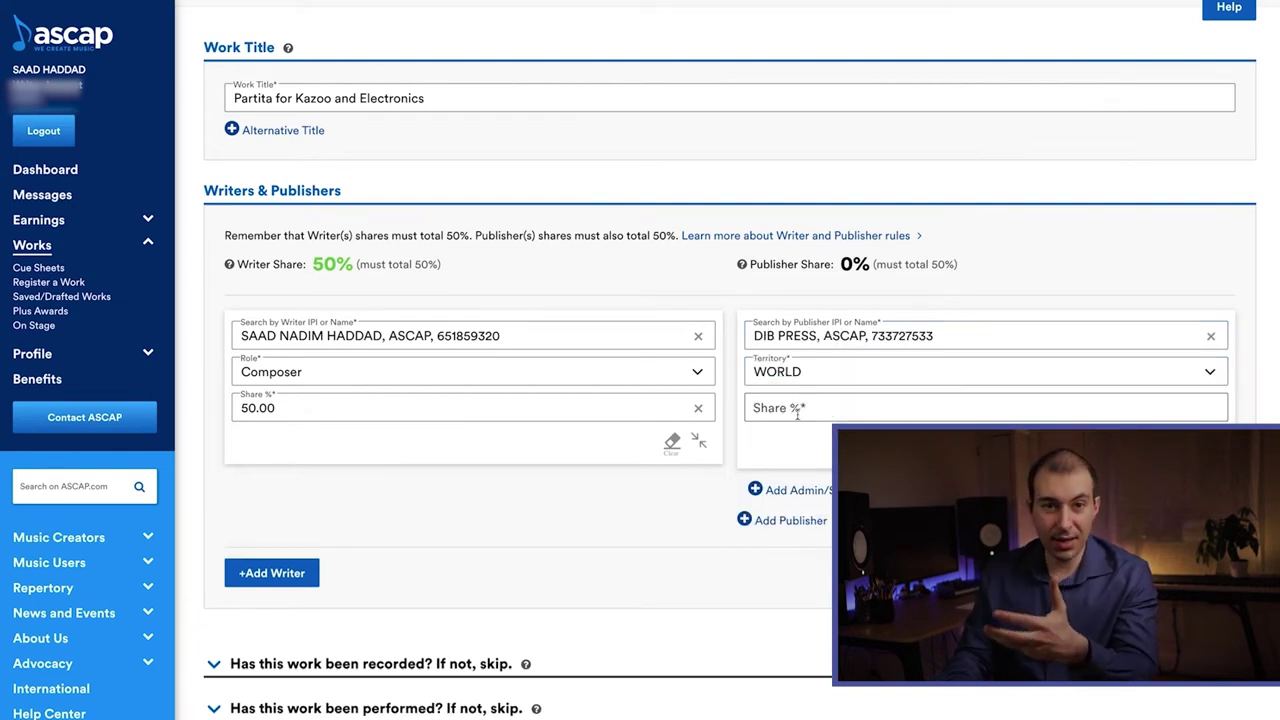
left_click(798, 408)
type("50")
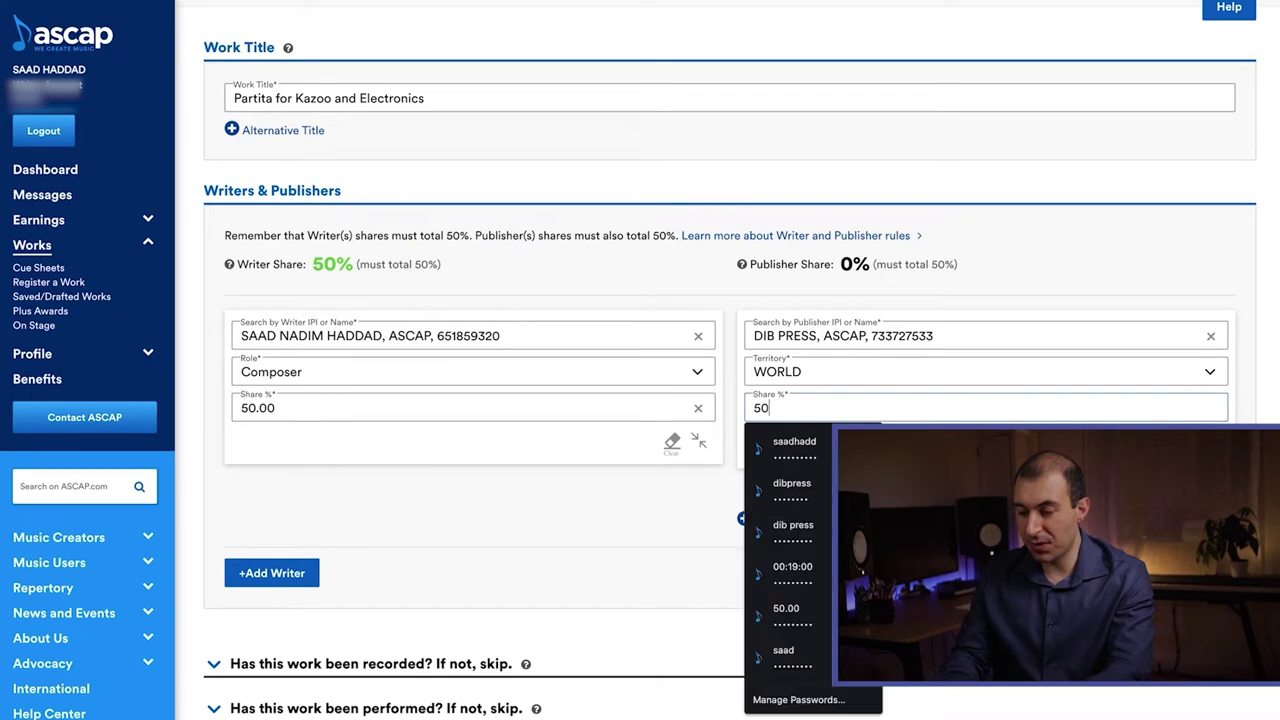
left_click(686, 484)
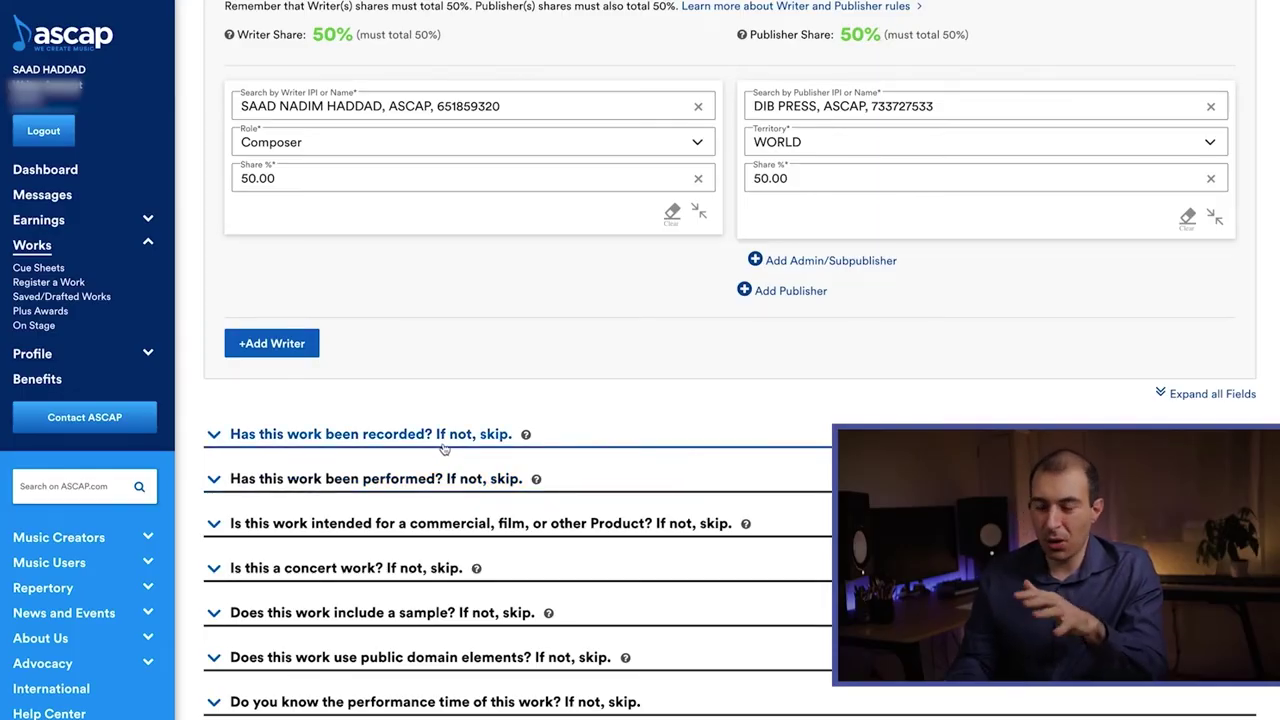
Step: Register the piece as a concert work complete in one movement with a duration of 00:10:00
scroll(444, 449, "down", 1)
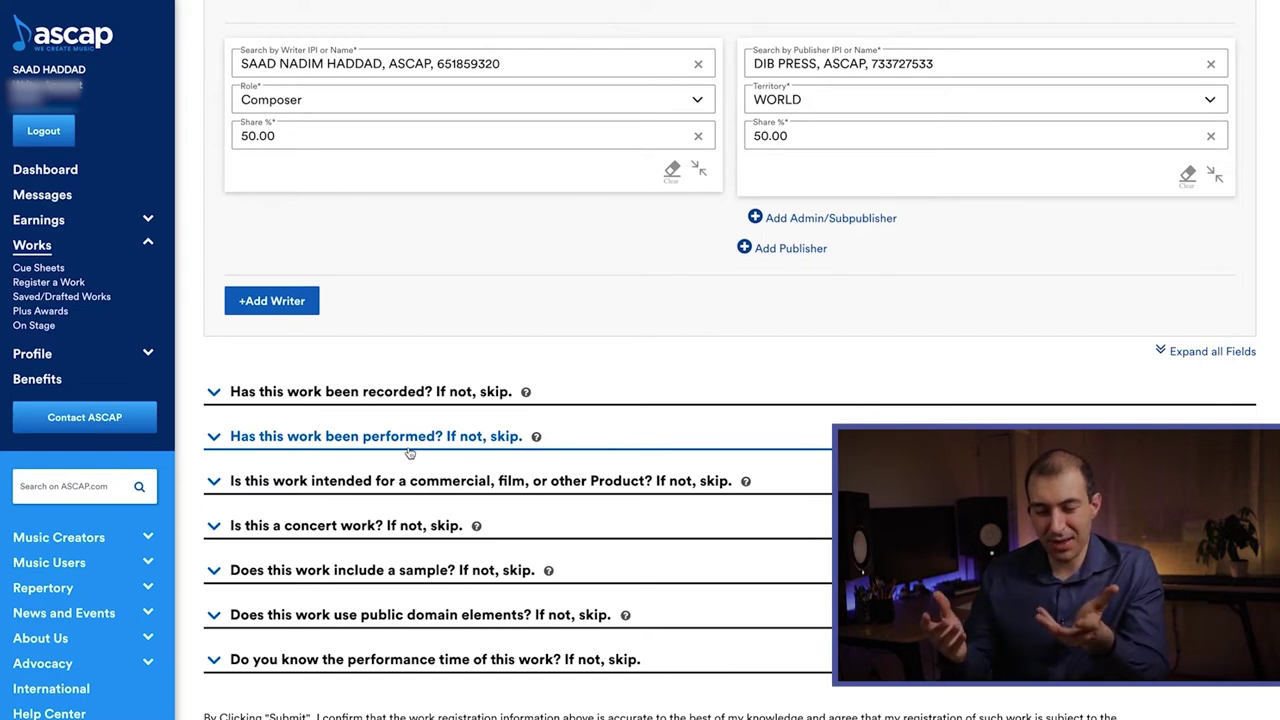
scroll(409, 453, "down", 1)
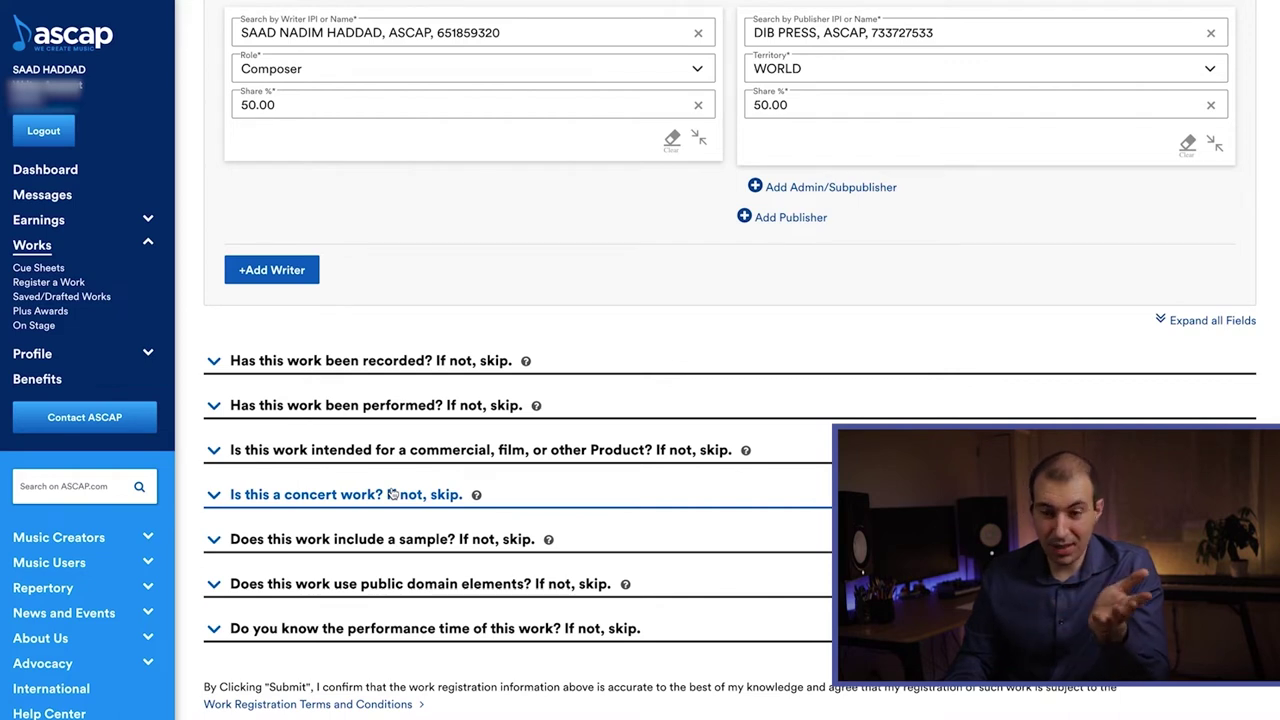
left_click(393, 493)
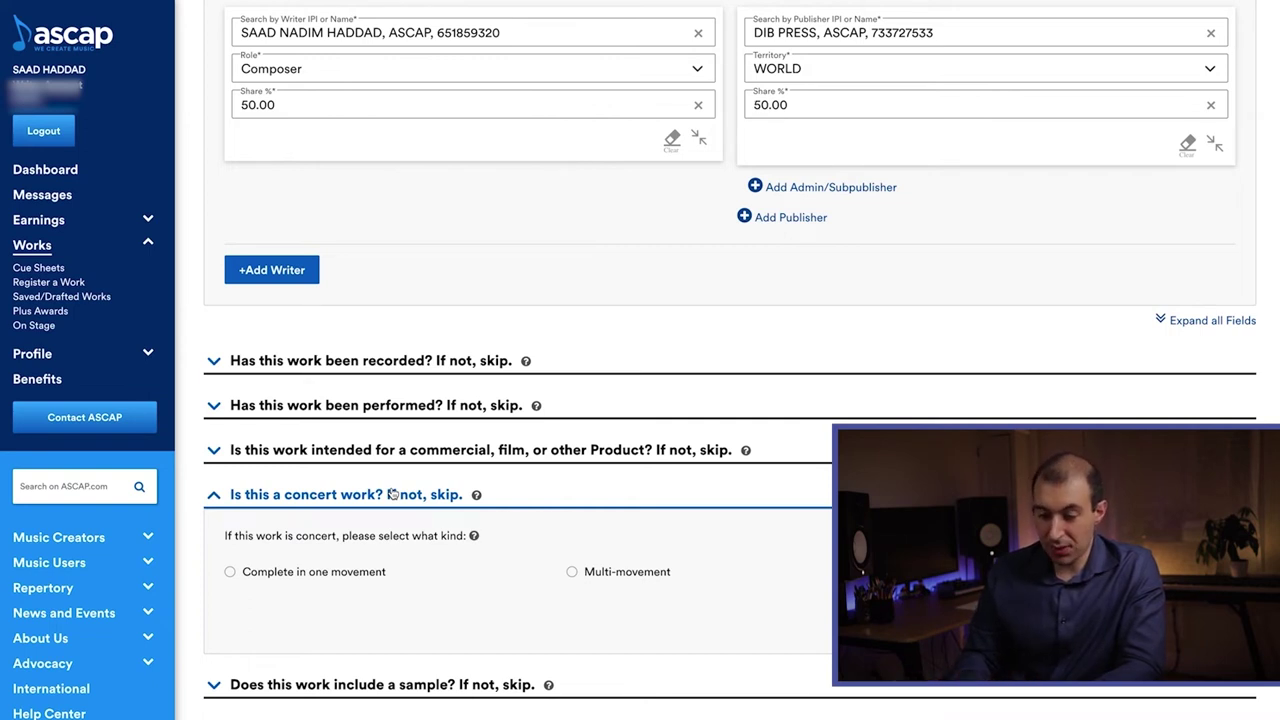
scroll(393, 493, "down", 1)
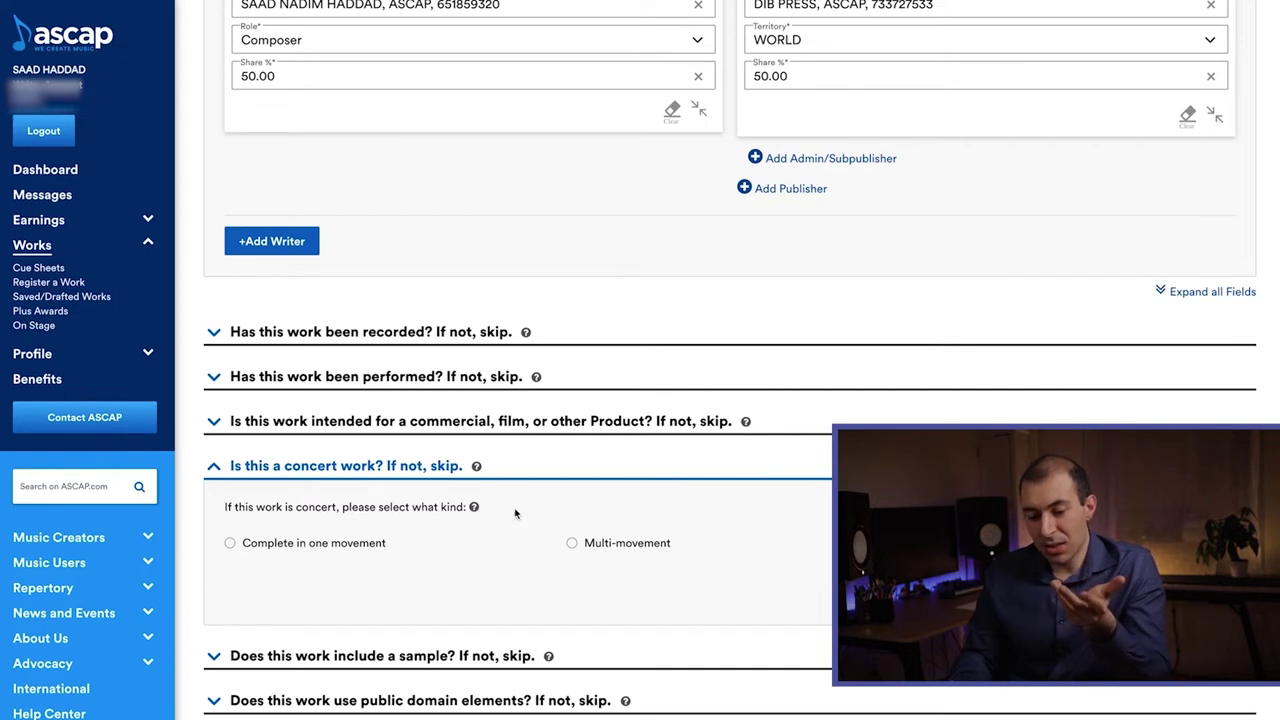
left_click(298, 544)
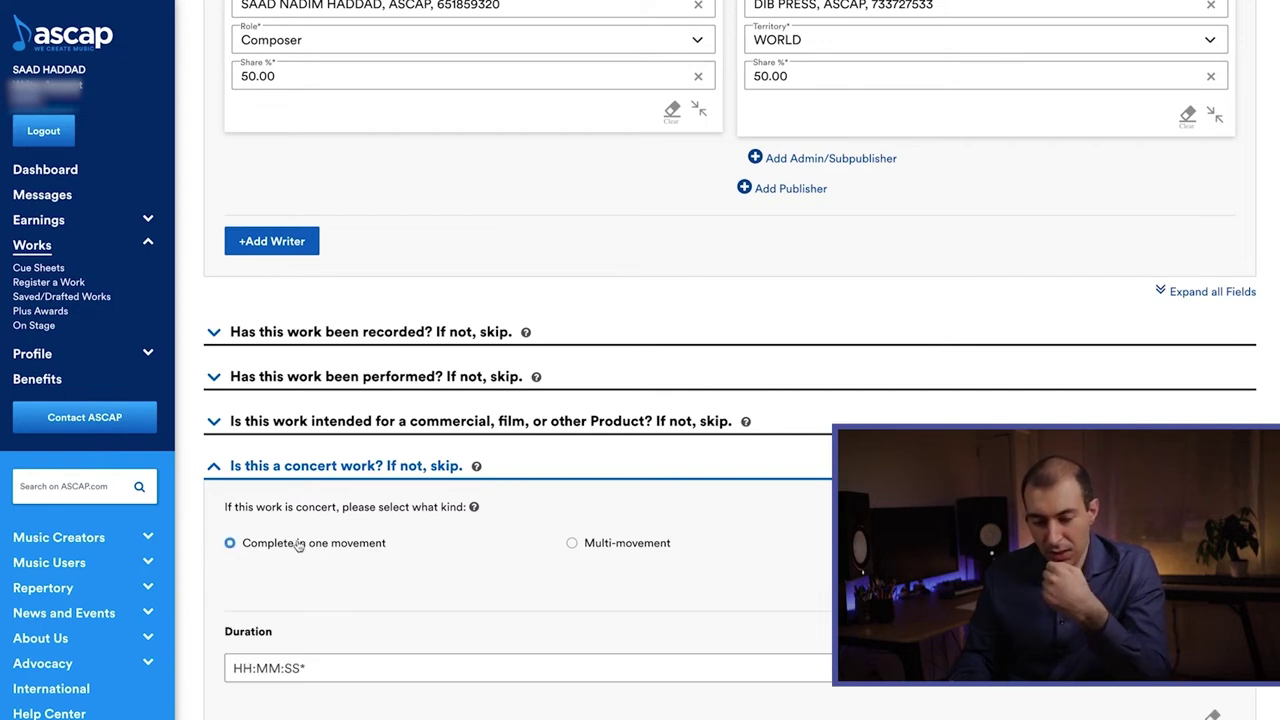
scroll(298, 544, "down", 3)
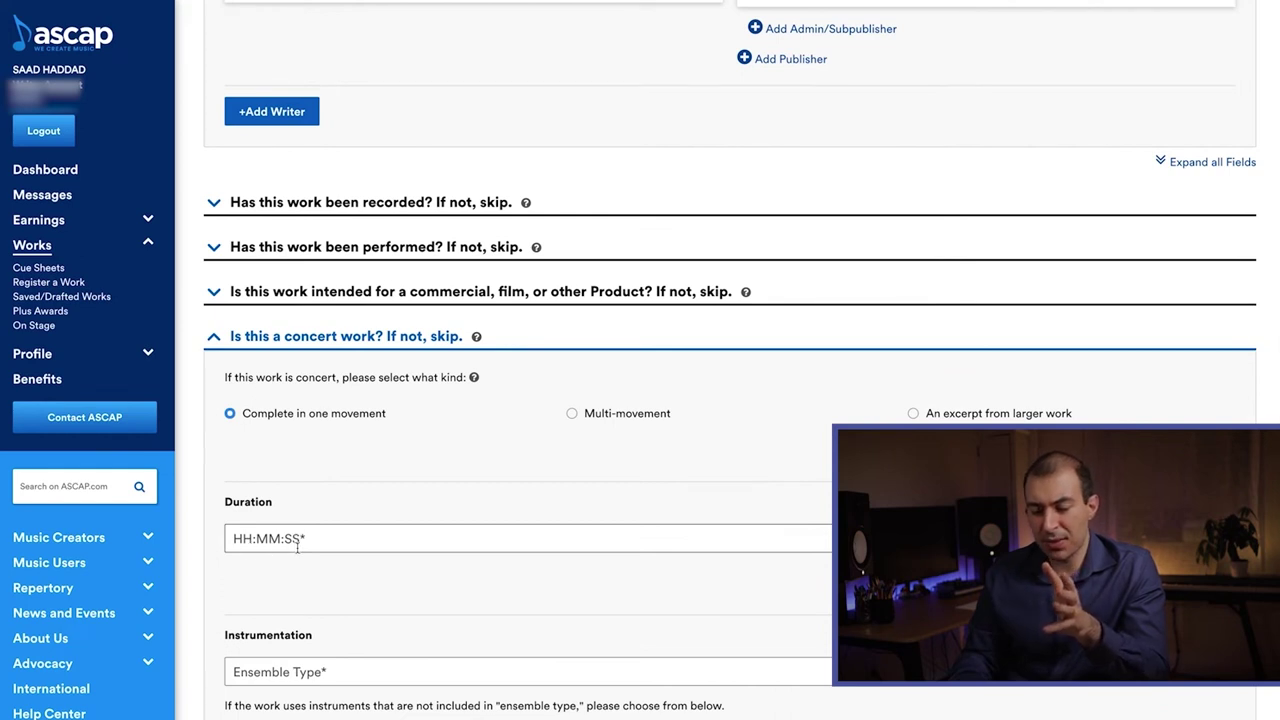
left_click(250, 540)
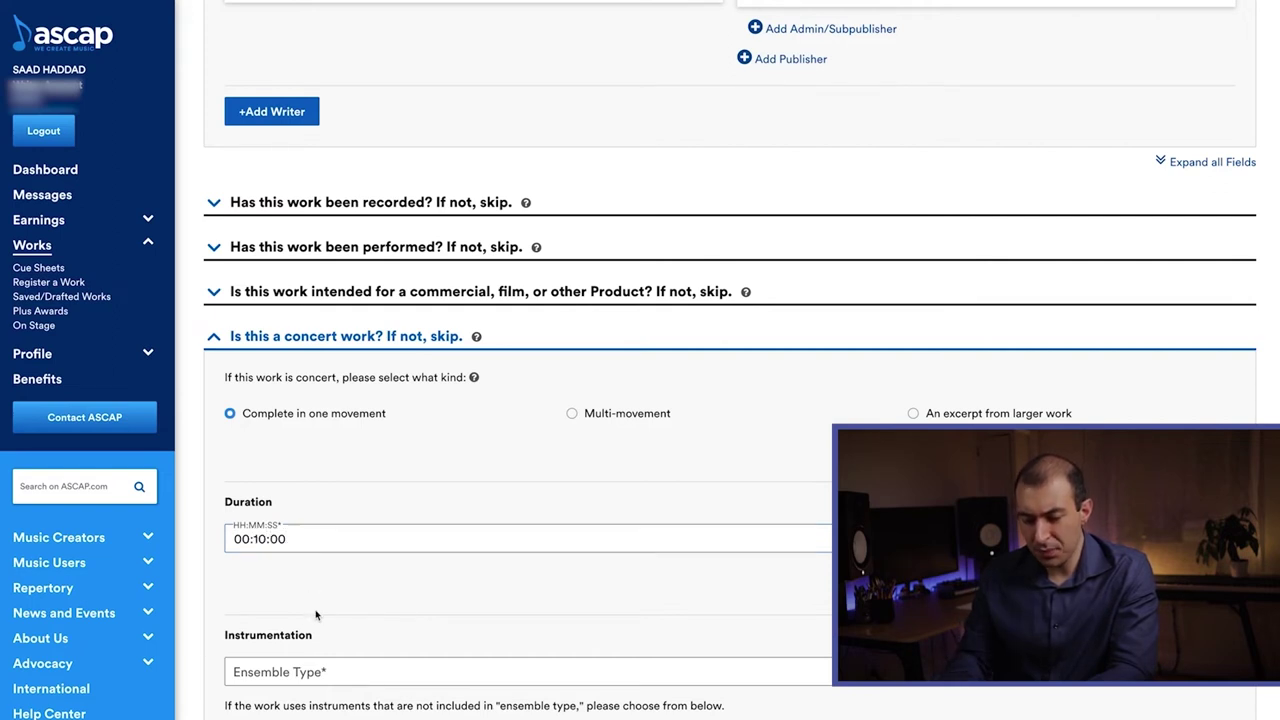
Step: Examine the available ensemble types in the concert work's instrumentation section, from Not Listed through Piano Four Hands
scroll(315, 614, "down", 3)
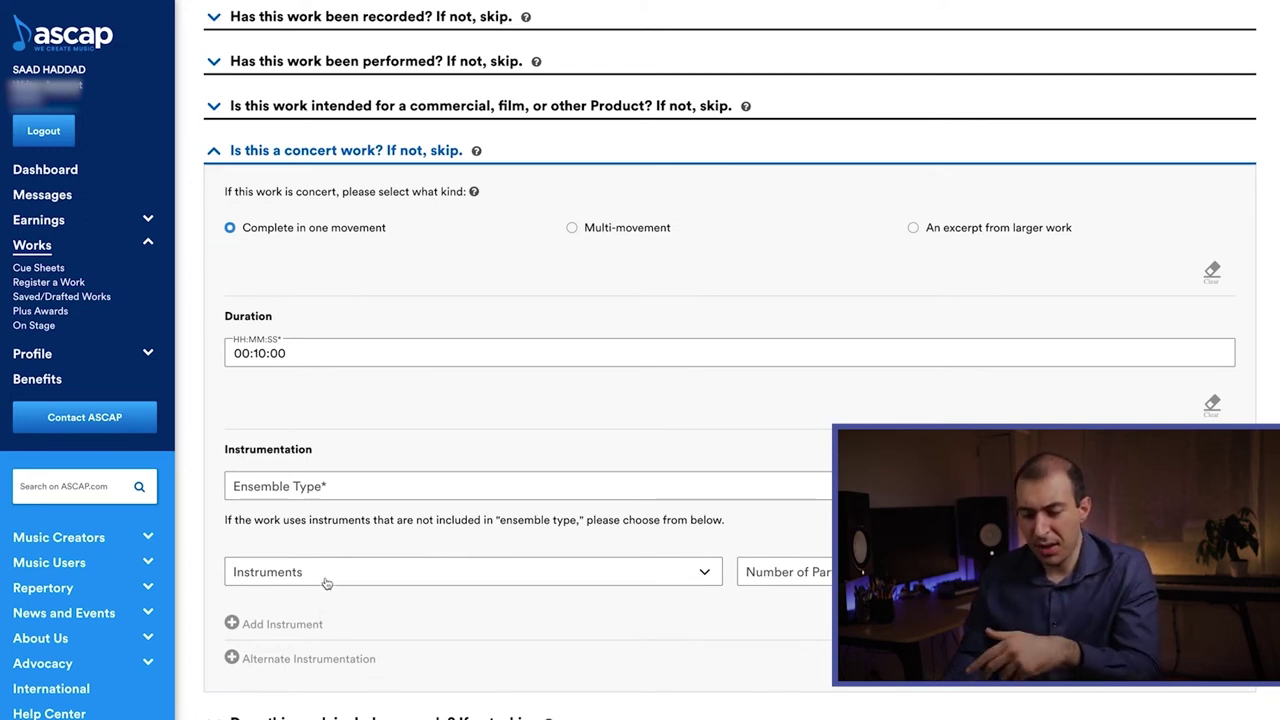
left_click(290, 498)
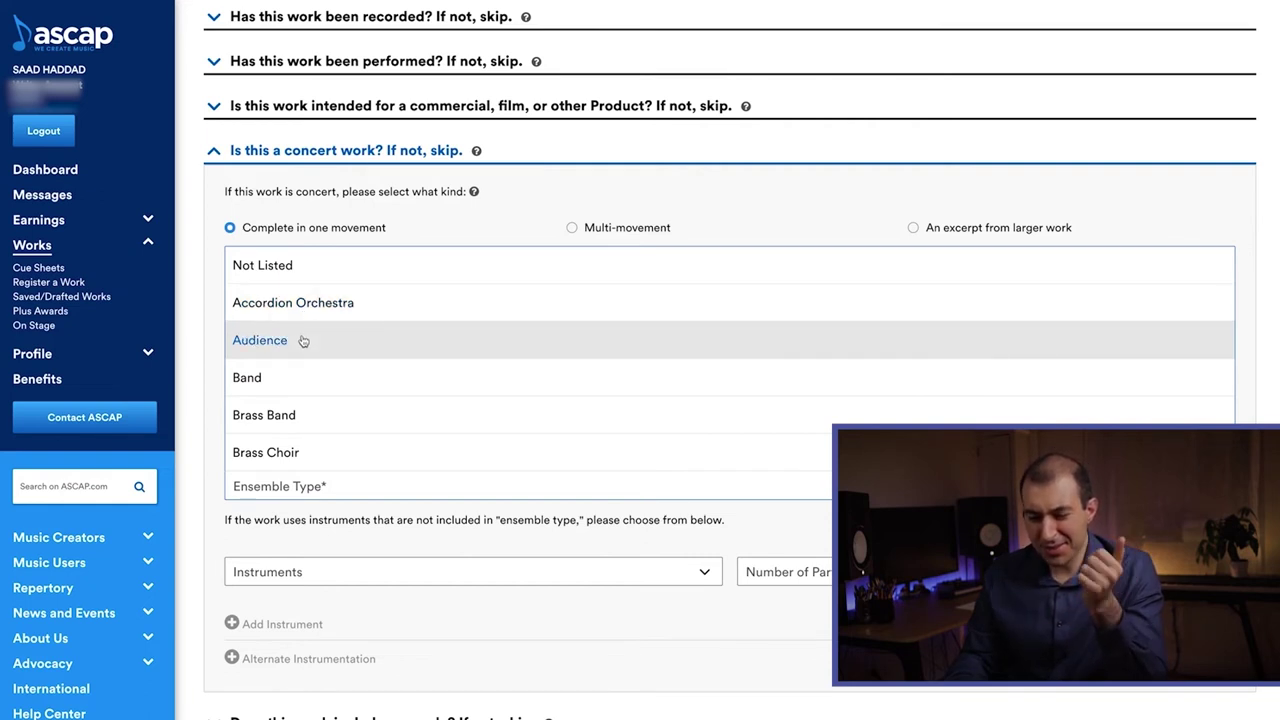
scroll(303, 341, "down", 3)
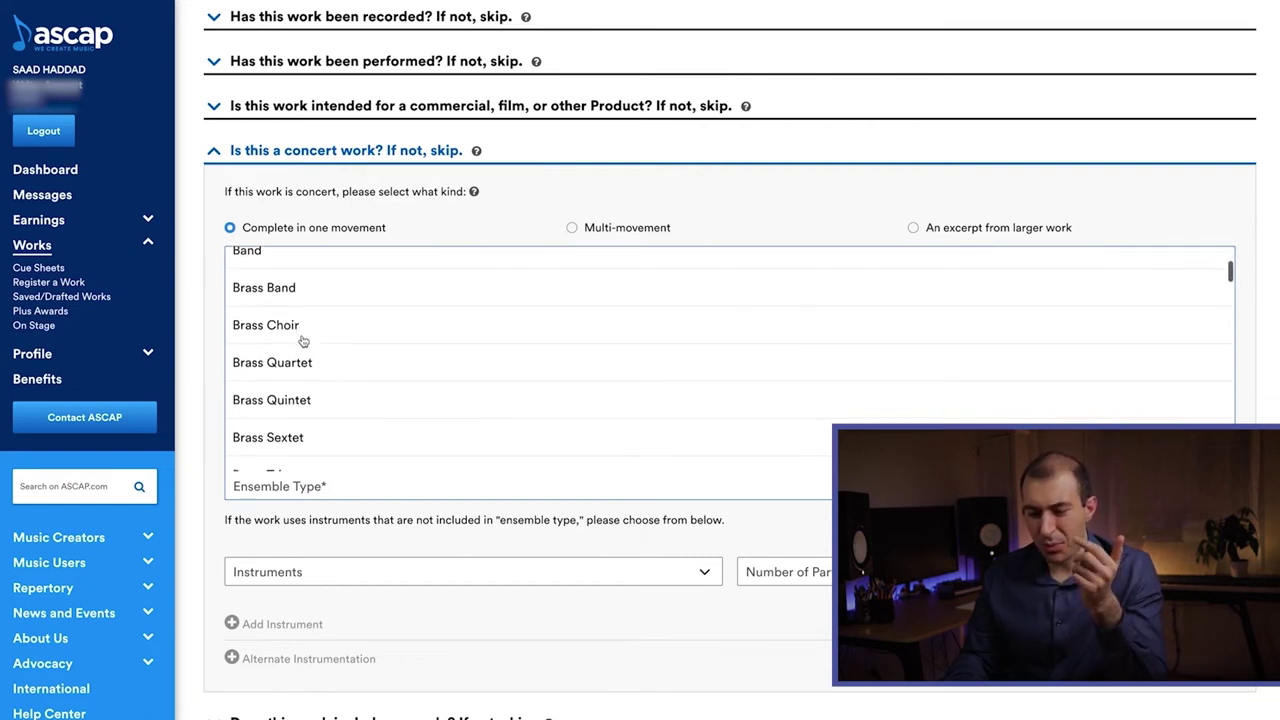
scroll(303, 399, "down", 2)
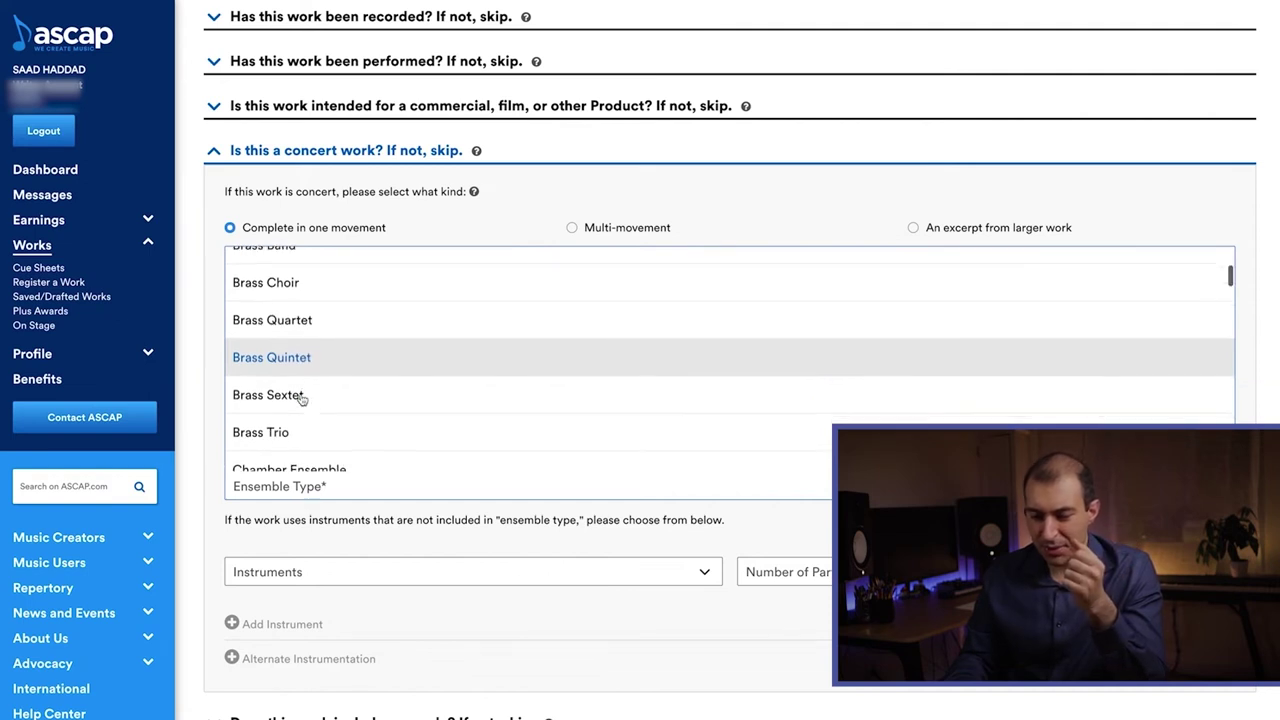
scroll(303, 399, "down", 1)
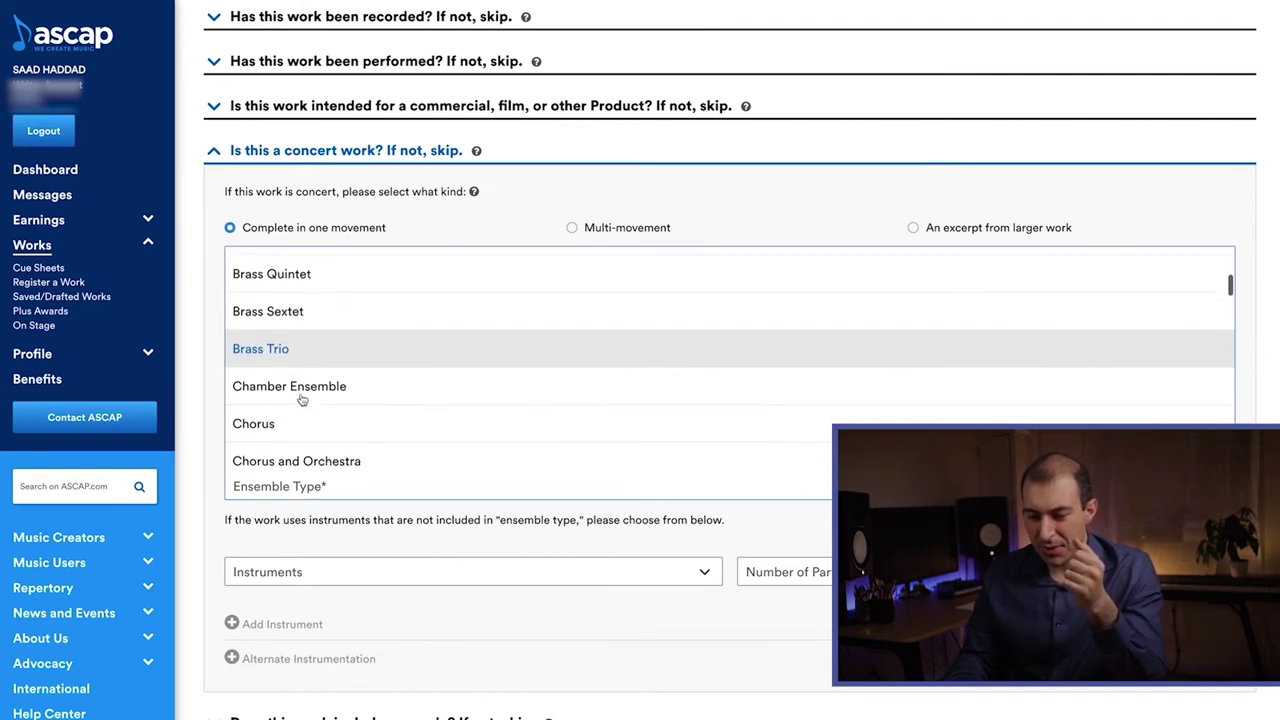
scroll(289, 421, "down", 5)
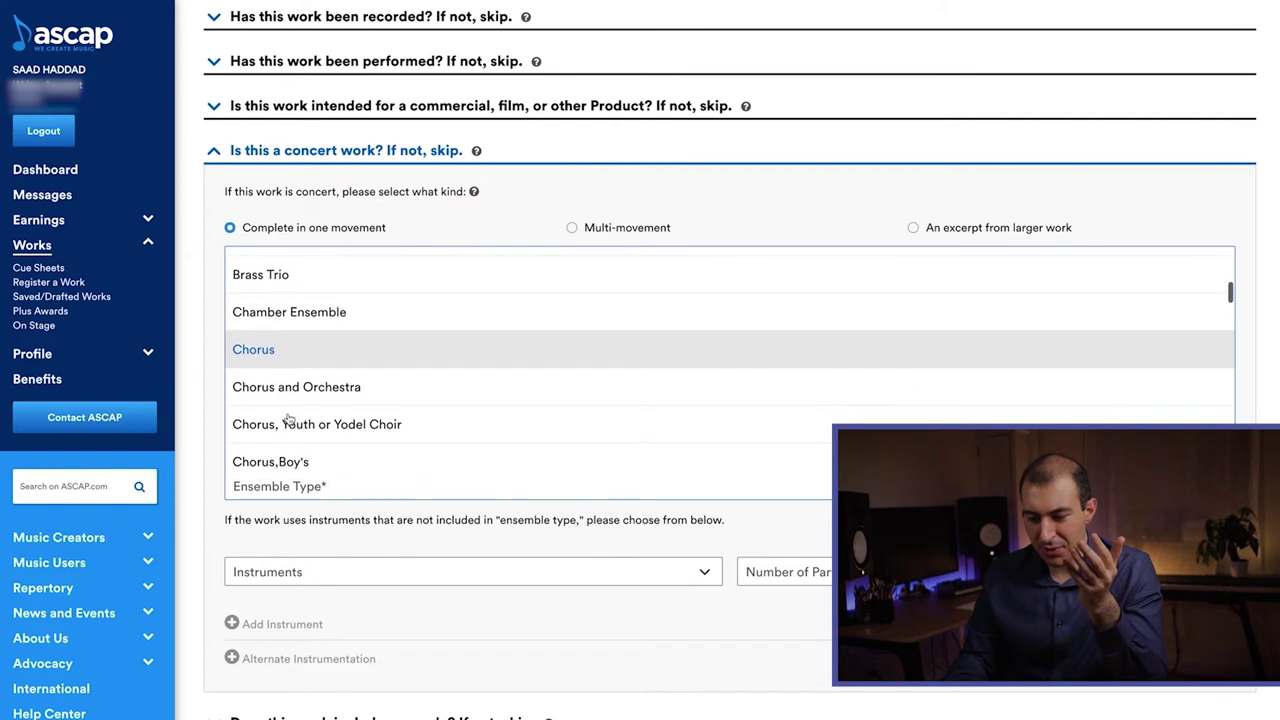
scroll(289, 421, "down", 12)
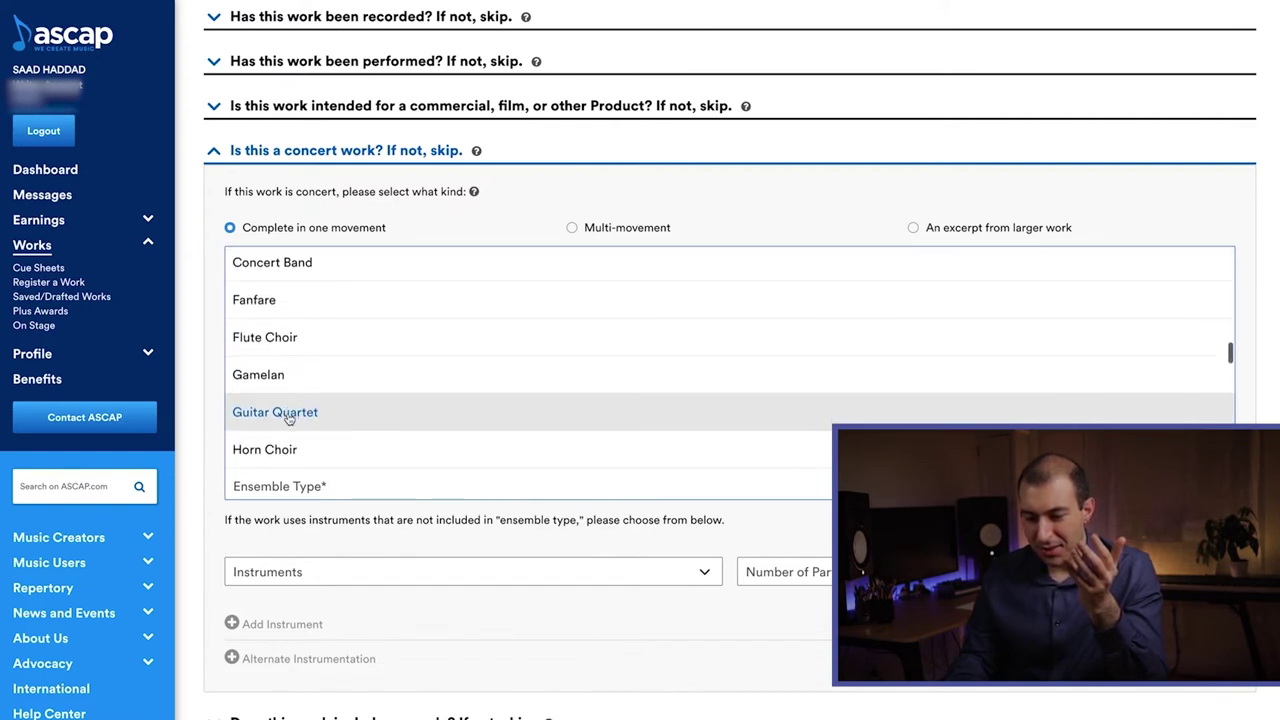
scroll(289, 418, "down", 3)
scroll(283, 420, "down", 1)
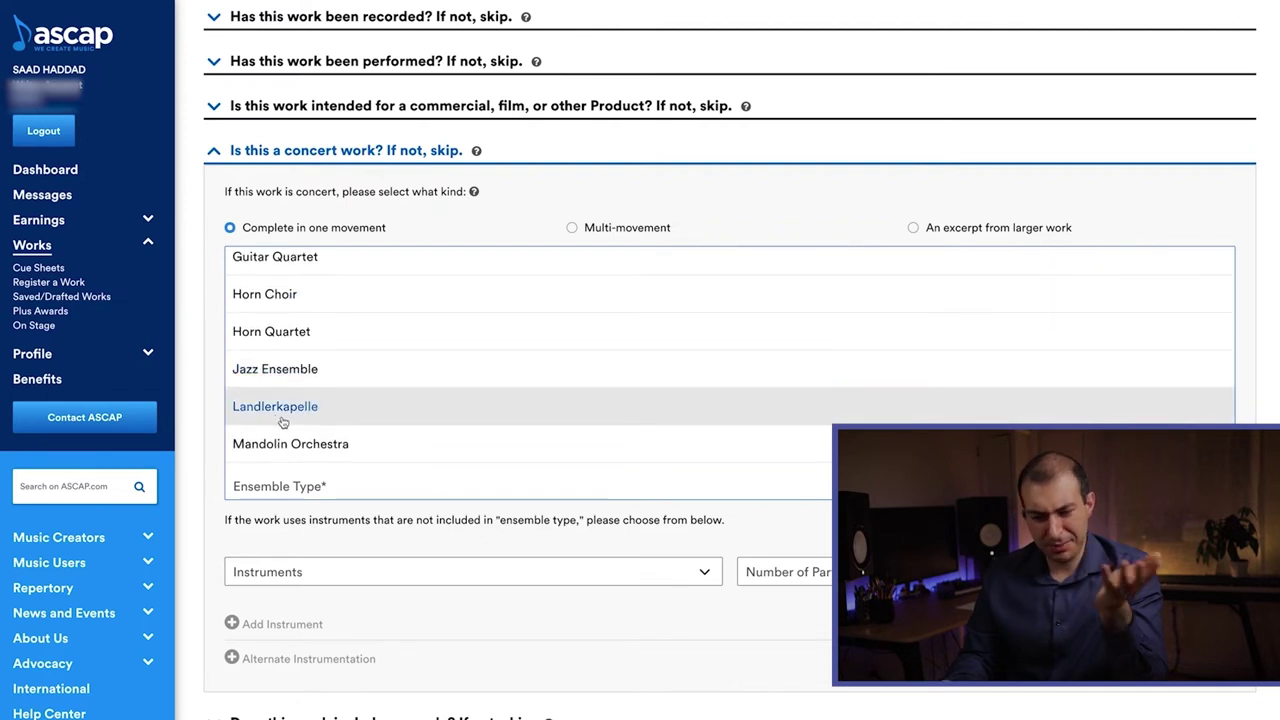
scroll(283, 421, "down", 3)
scroll(283, 421, "down", 3)
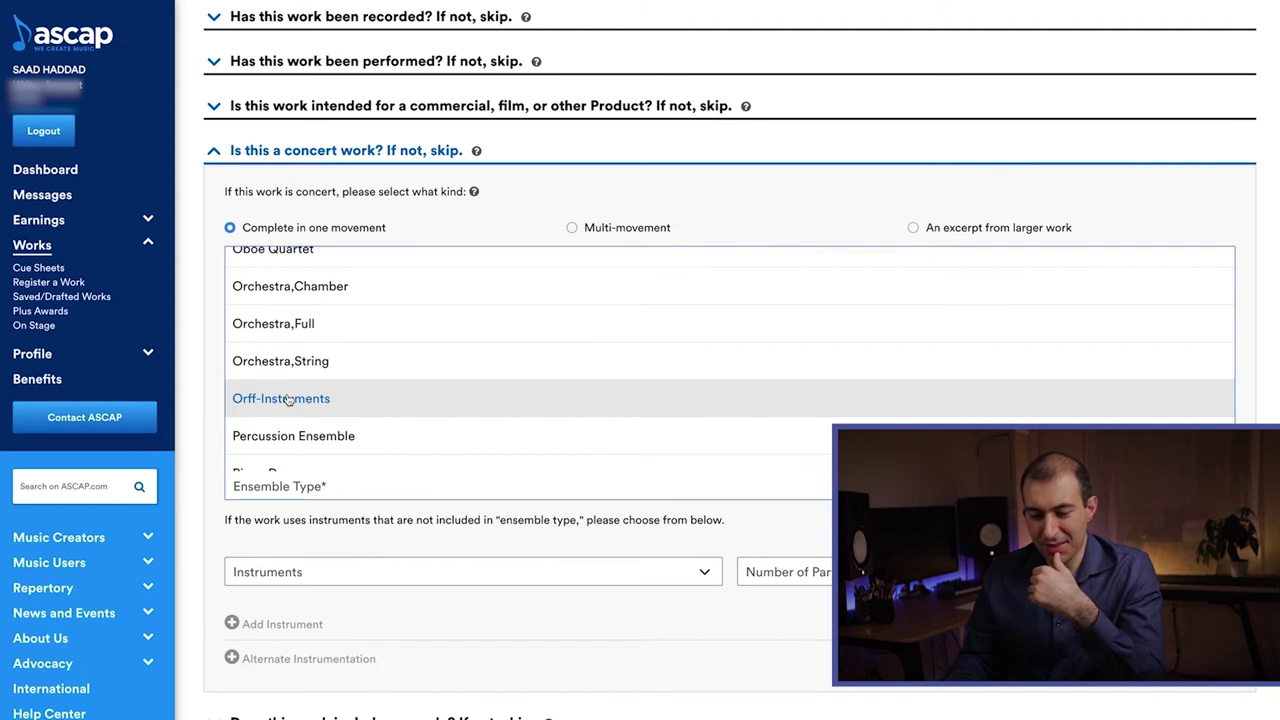
scroll(288, 399, "down", 2)
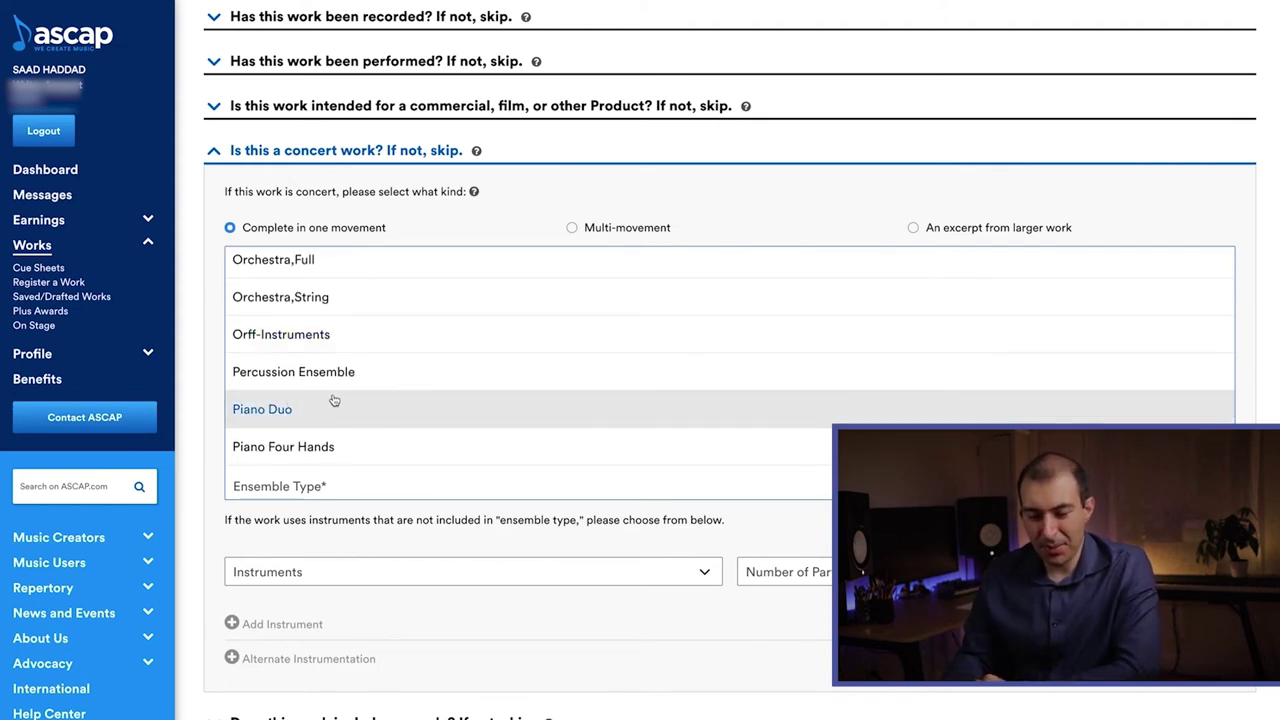
left_click(358, 544)
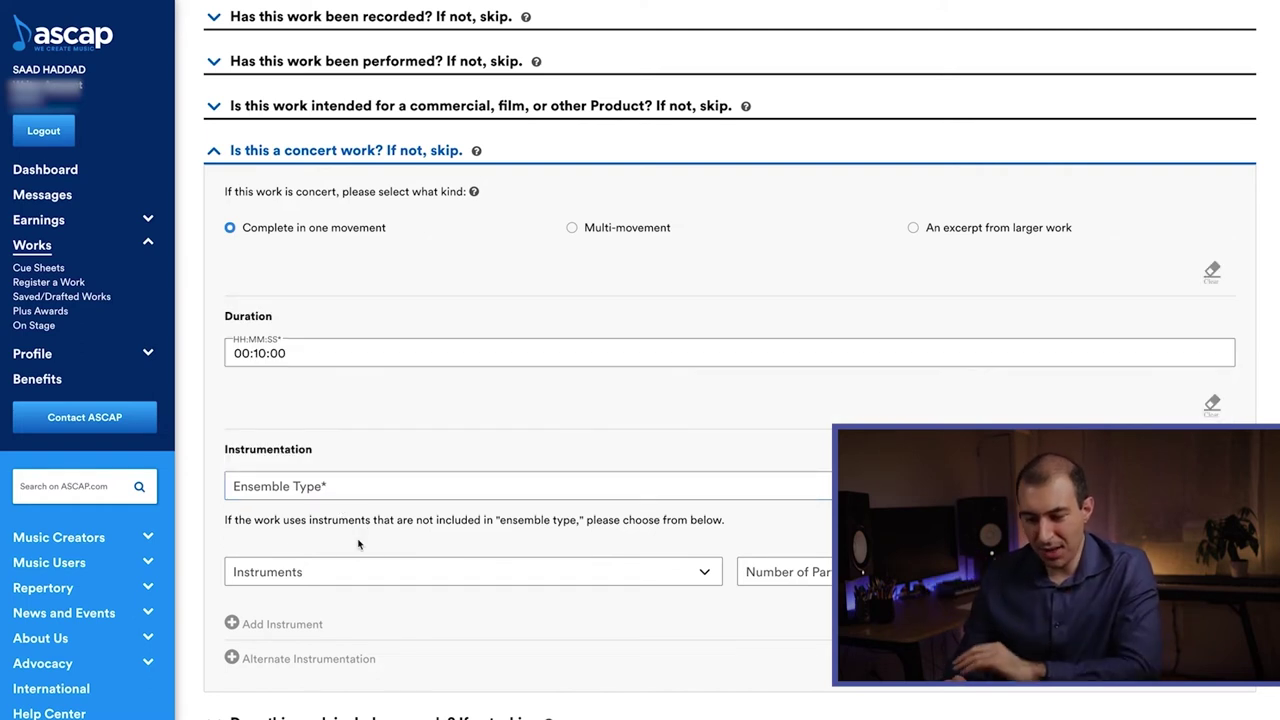
Step: Choose Kazoo as the concert work's first instrument and set its number of parts to 1
scroll(342, 540, "down", 1)
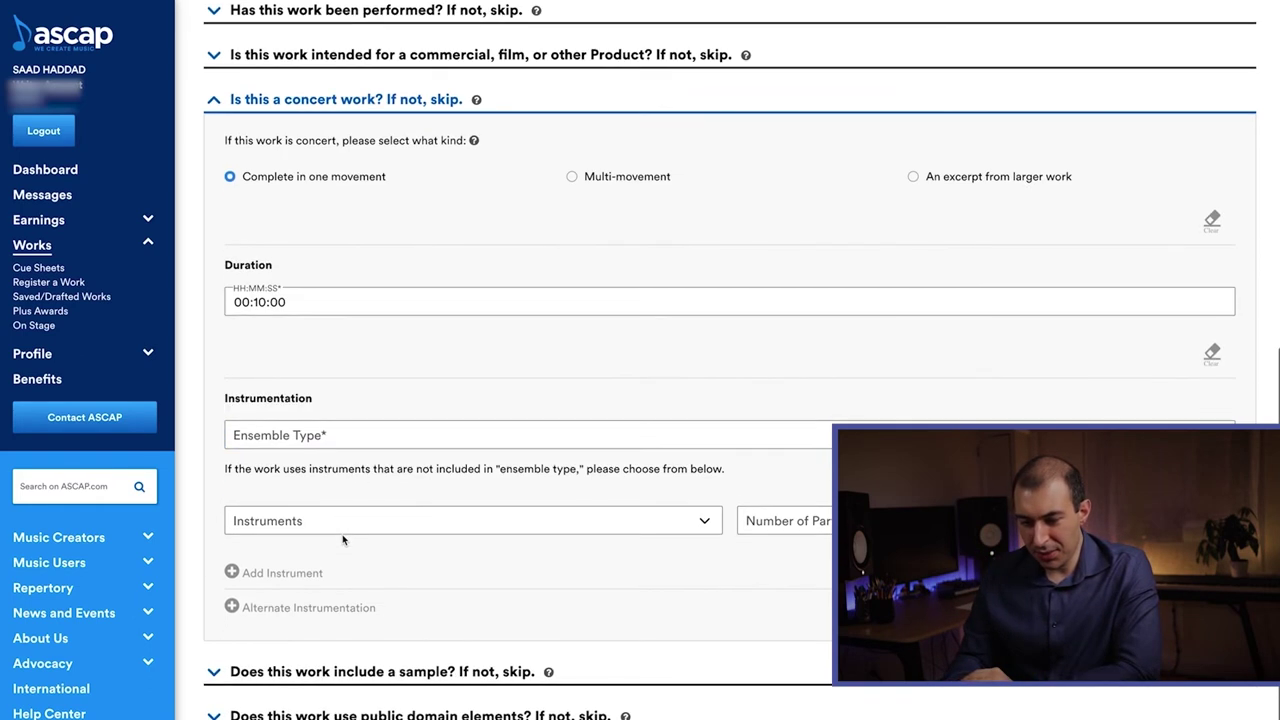
scroll(342, 540, "down", 1)
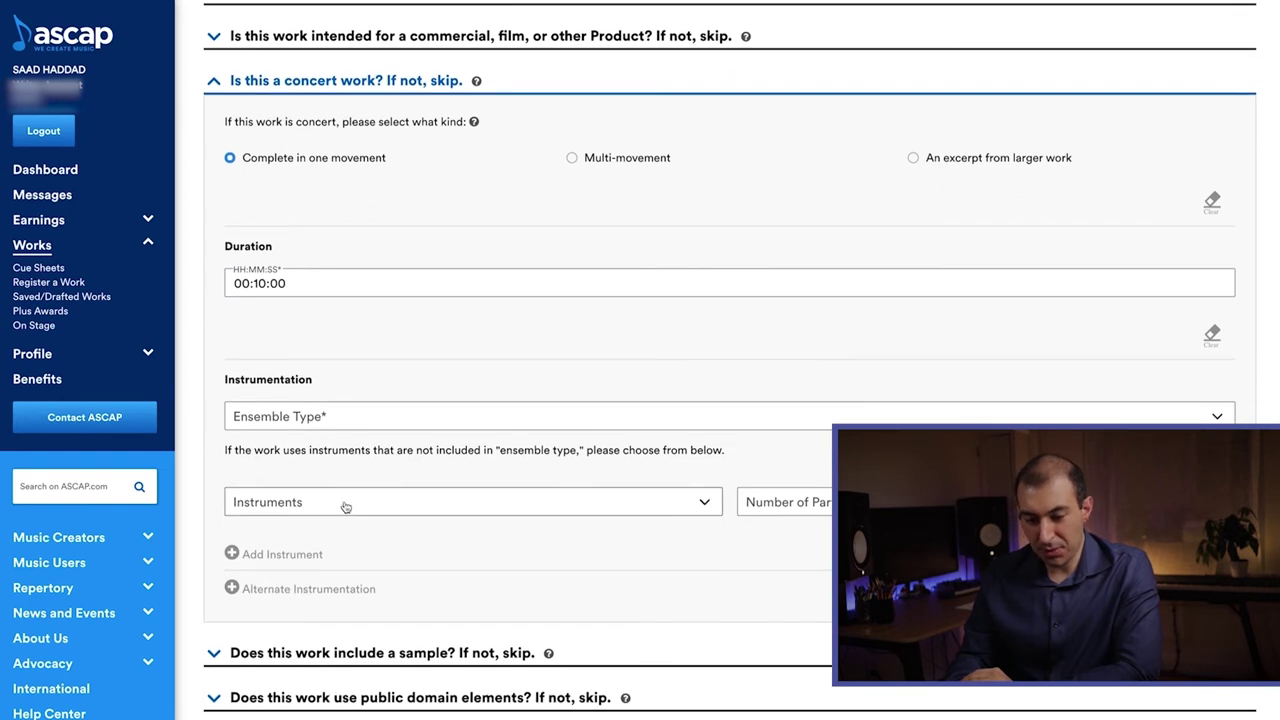
left_click(345, 505)
scroll(348, 449, "down", 3)
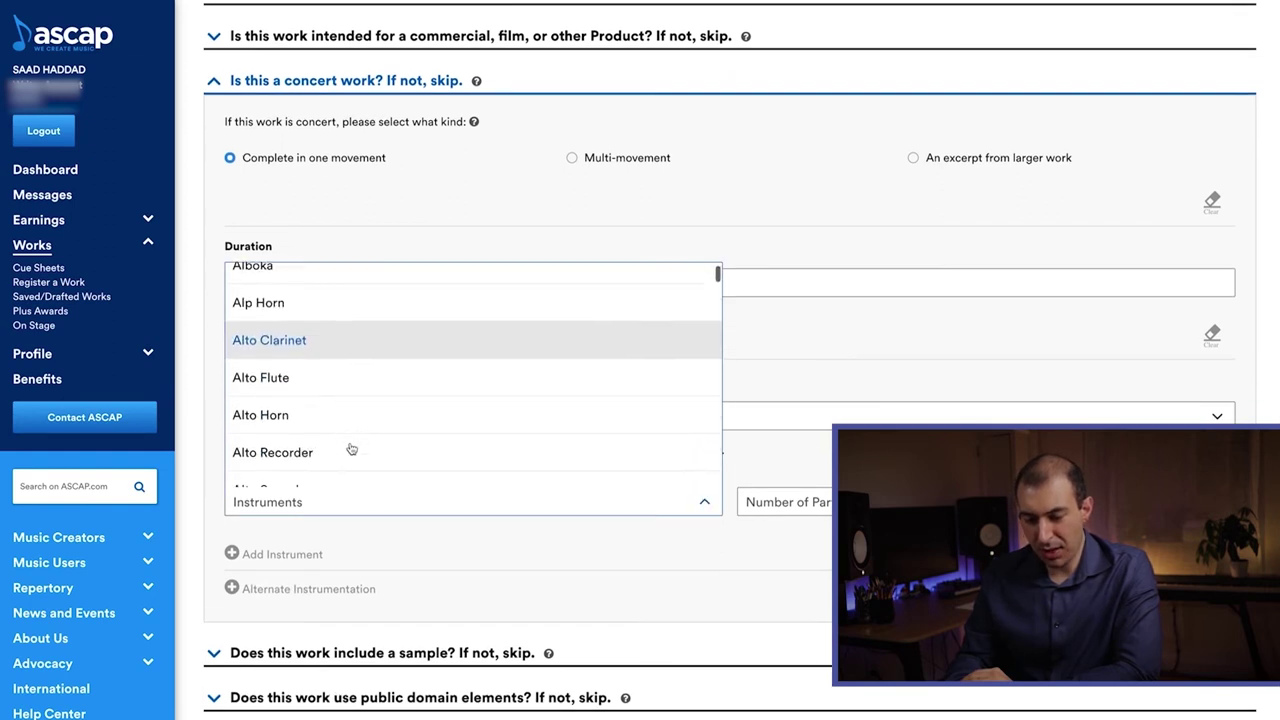
scroll(351, 449, "down", 5)
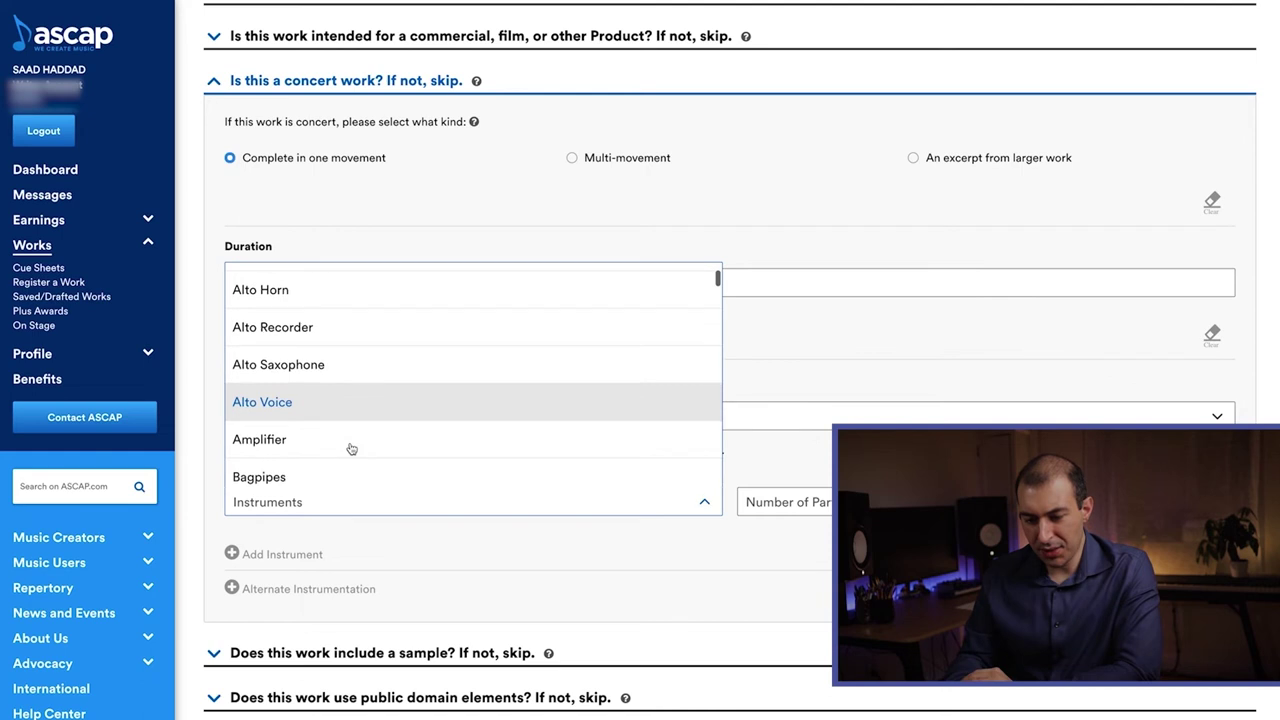
scroll(351, 449, "down", 10)
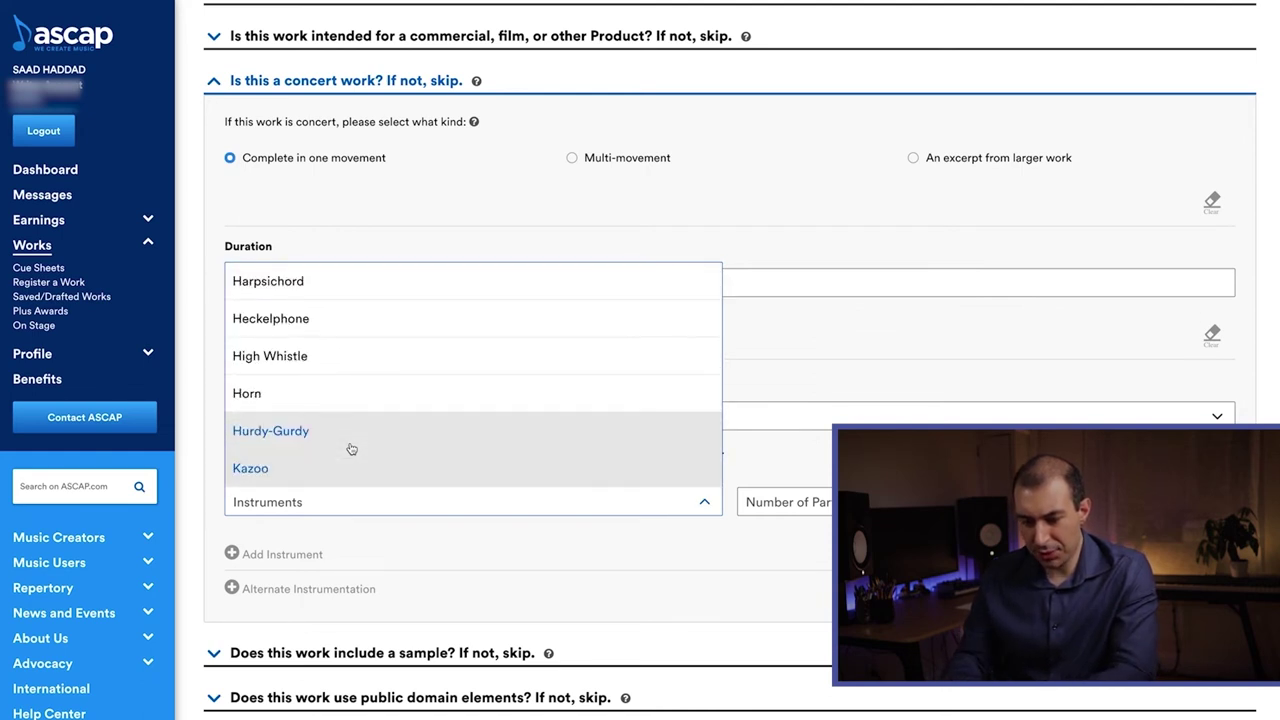
left_click(289, 470)
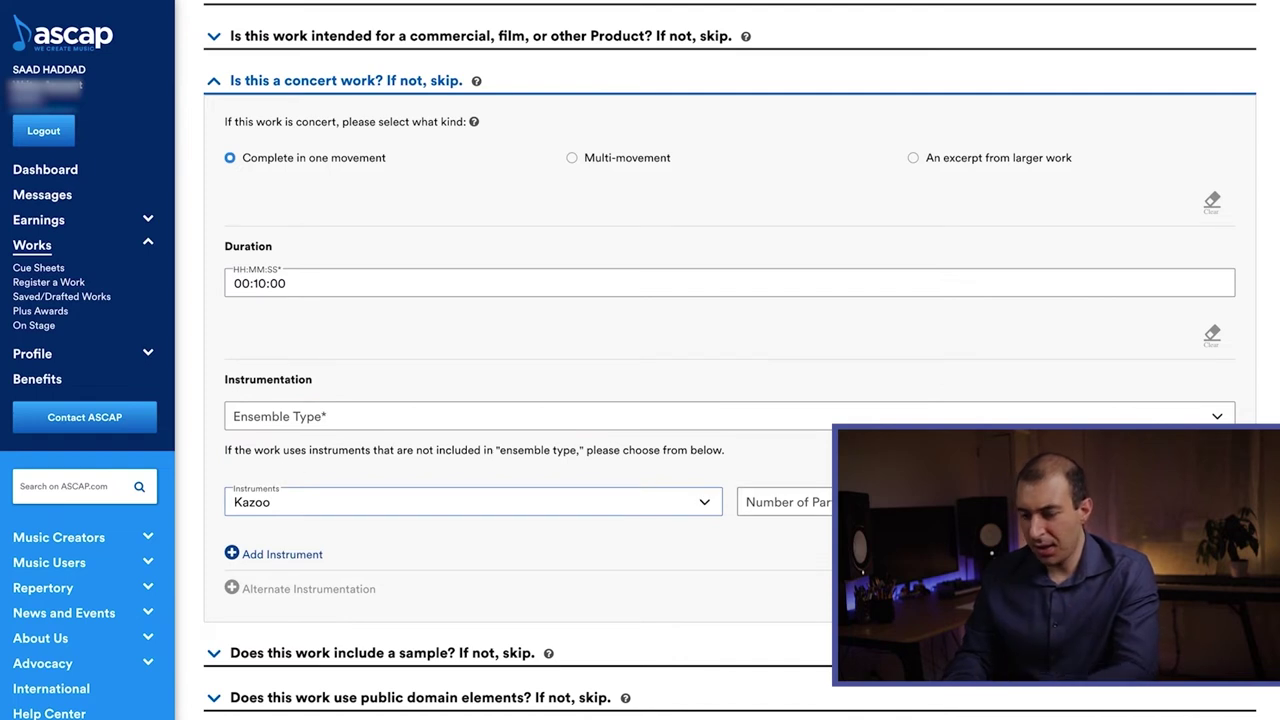
left_click(780, 502)
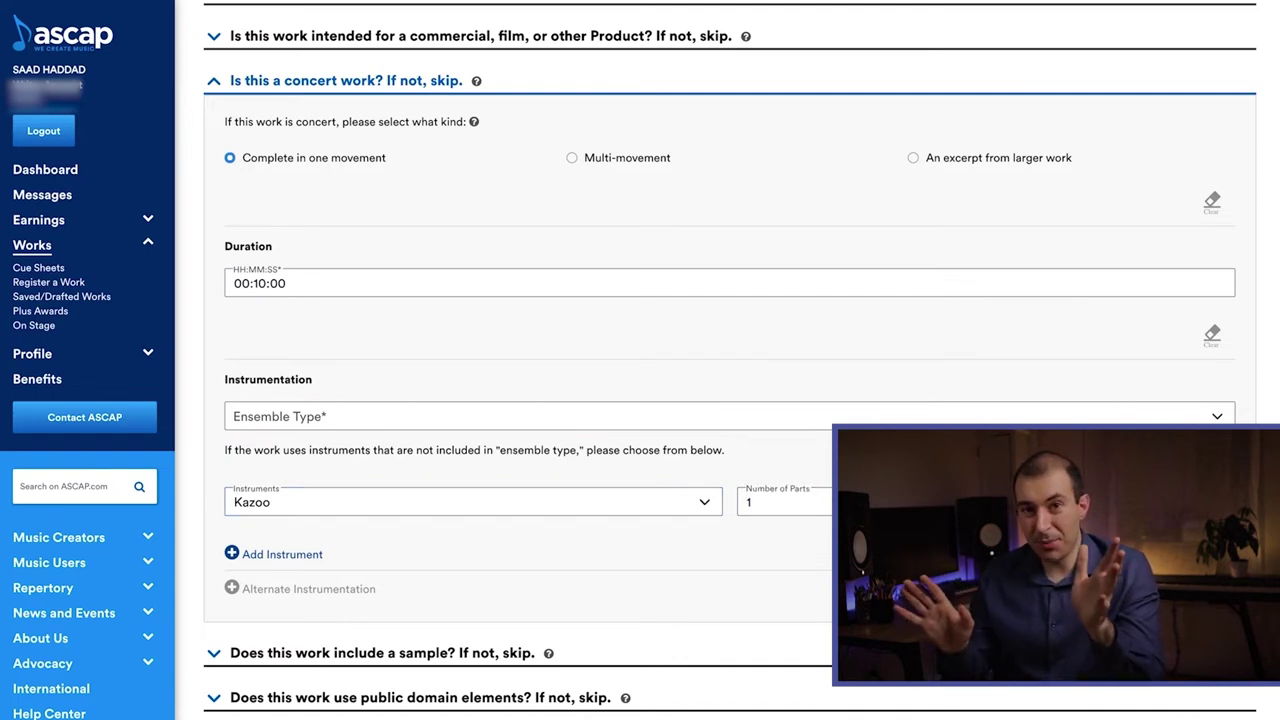
Step: Add Electronics, Live as a second instrument and set its number of parts to 1
left_click(300, 556)
left_click(298, 547)
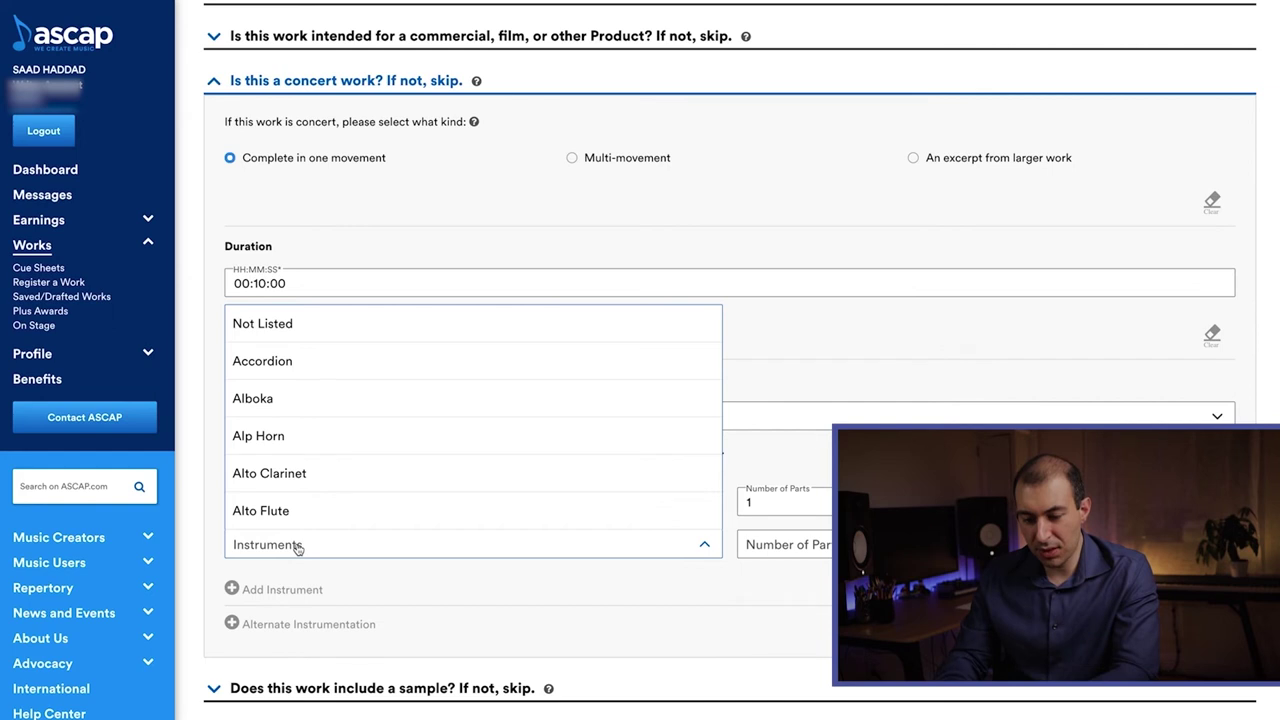
scroll(314, 491, "down", 10)
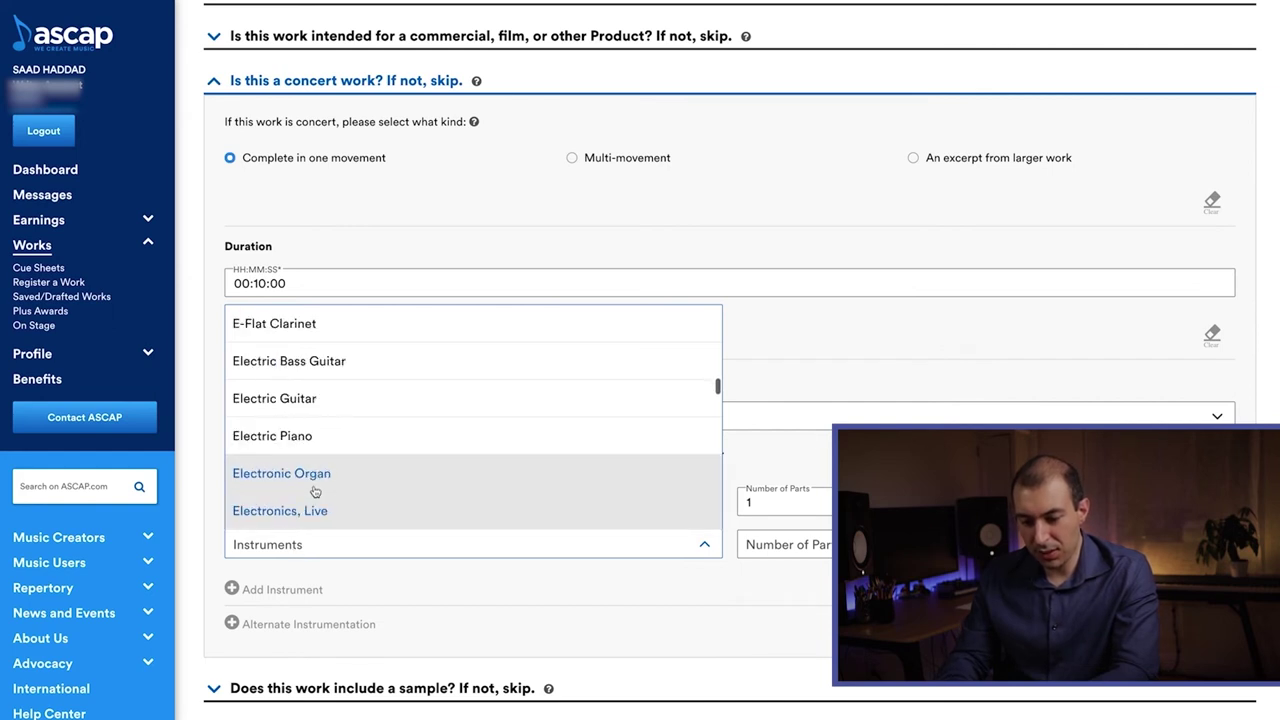
scroll(314, 491, "down", 3)
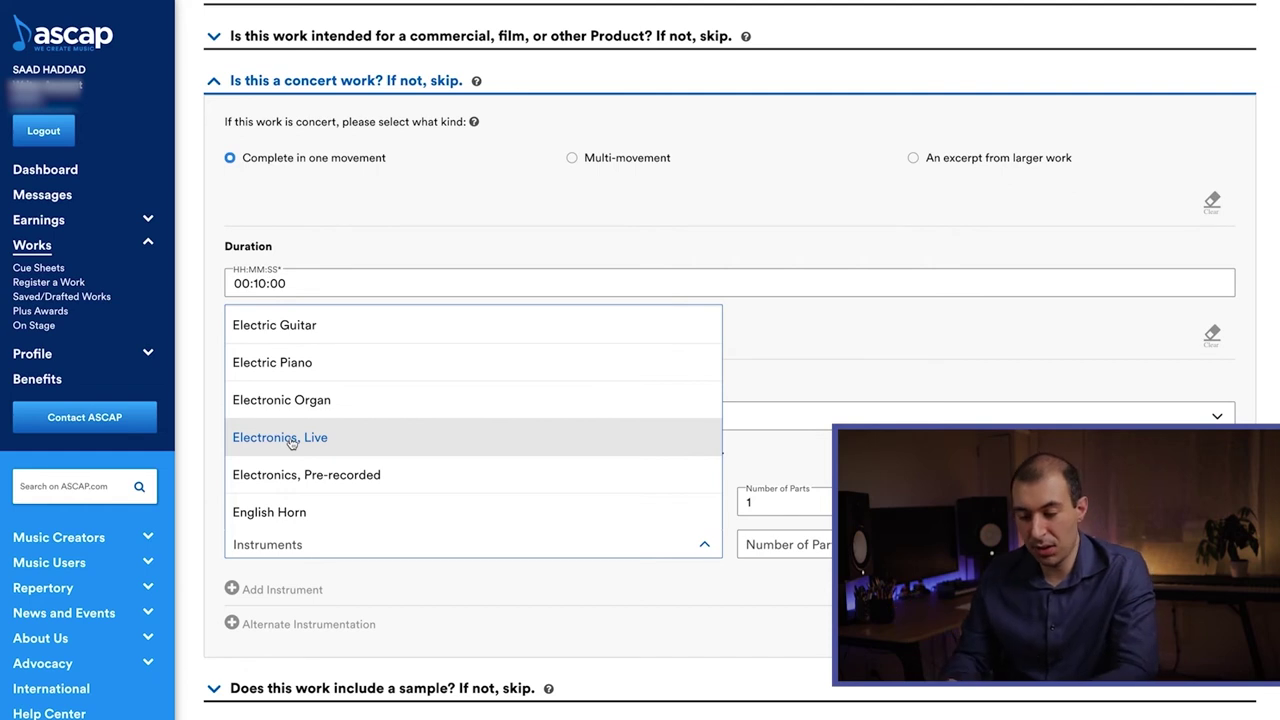
left_click(291, 443)
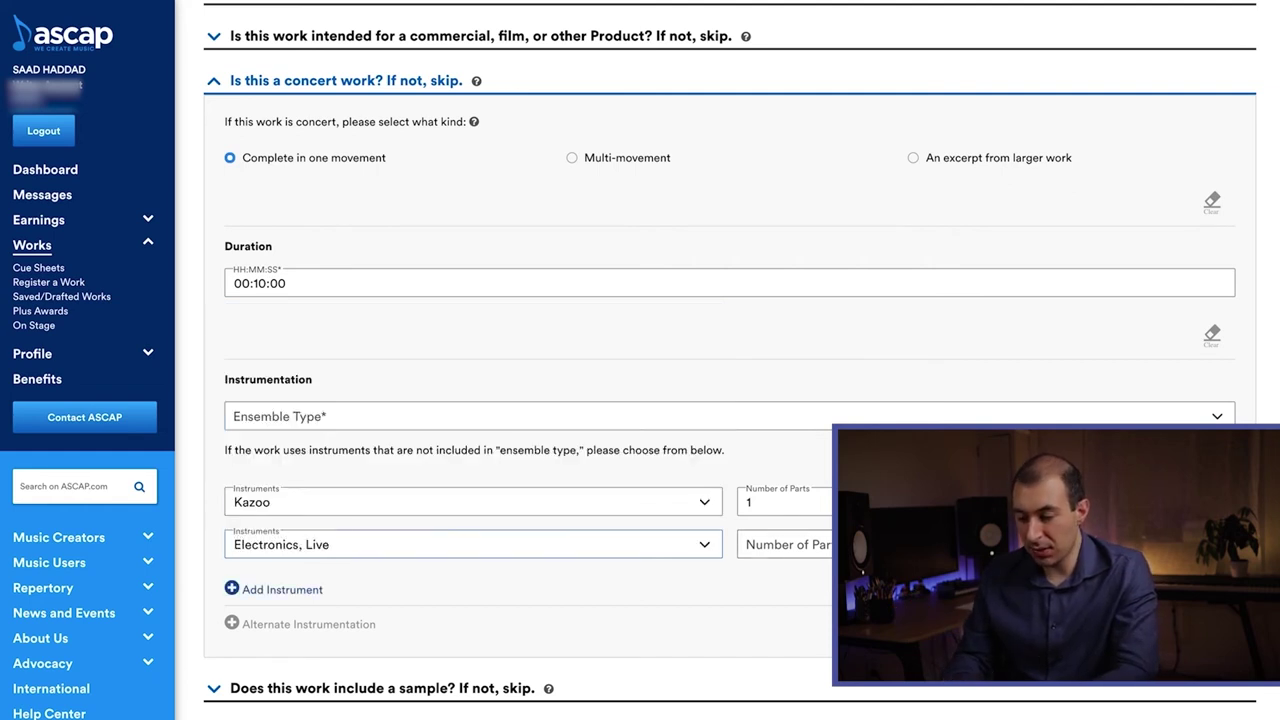
left_click(780, 544)
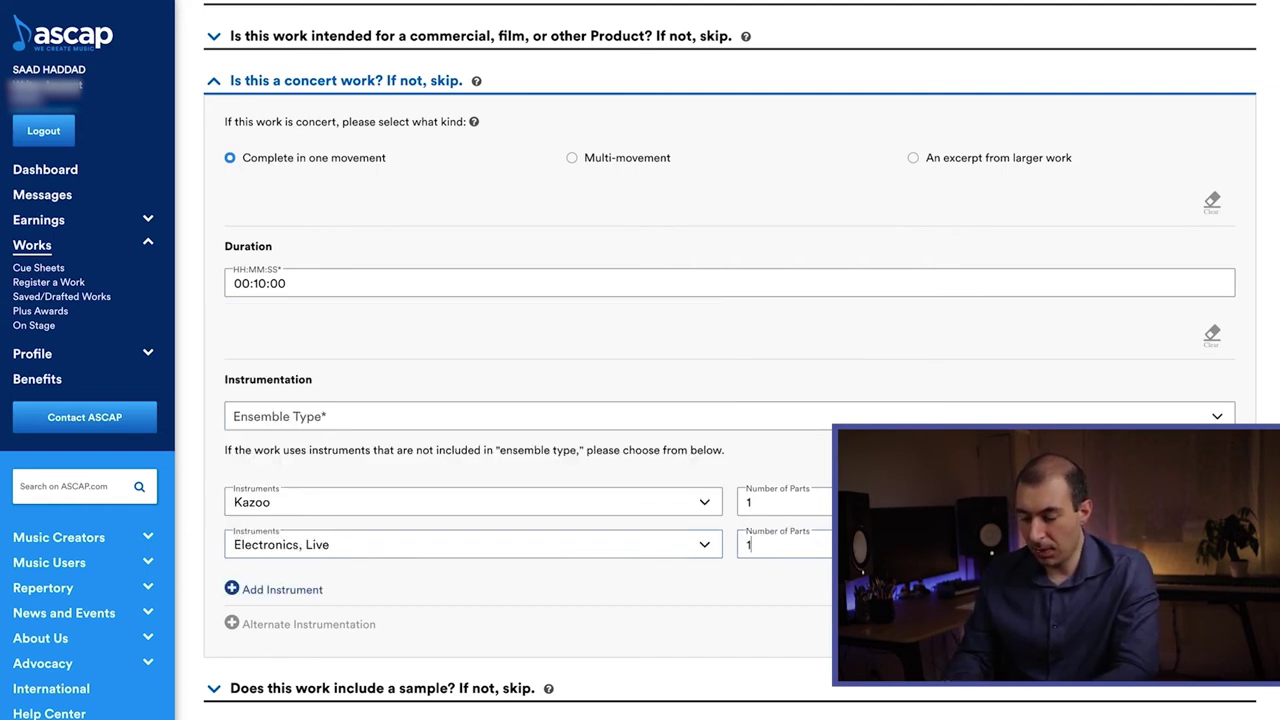
scroll(775, 579, "down", 2)
scroll(775, 579, "down", 1)
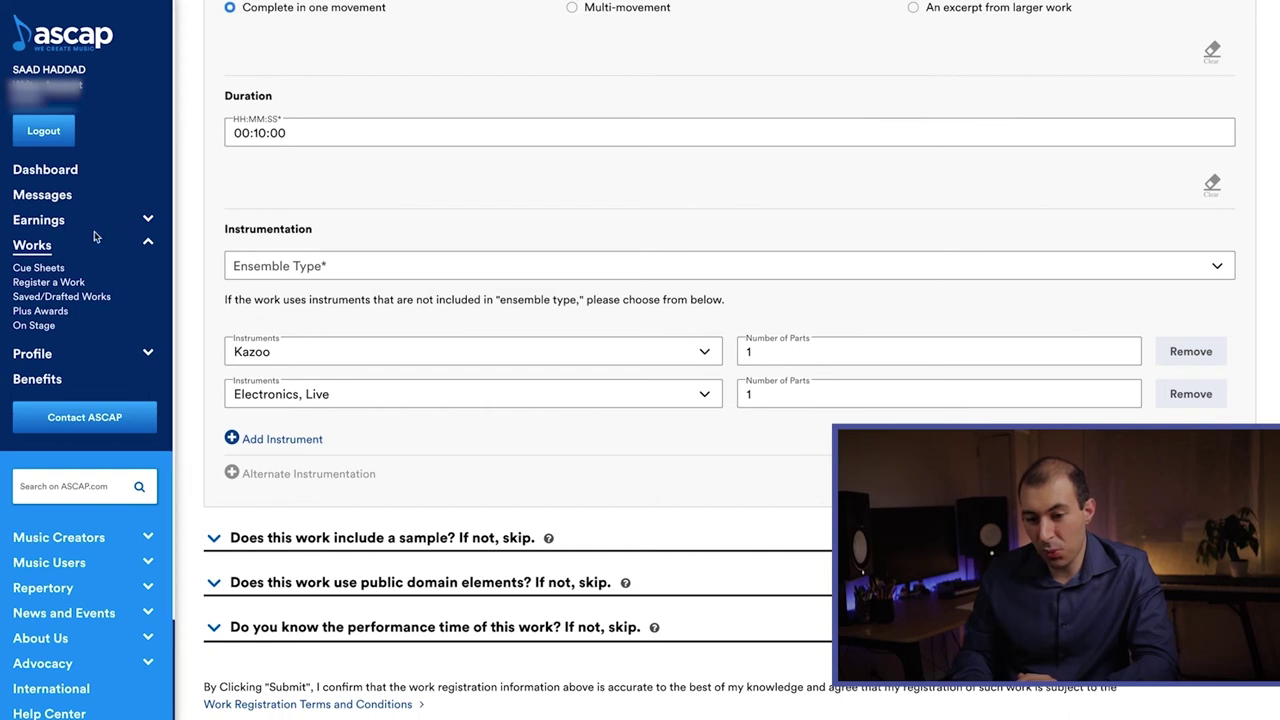
Step: Open the registered work Clarinet Concerto from the Works catalogue and examine its share list
left_click(20, 249)
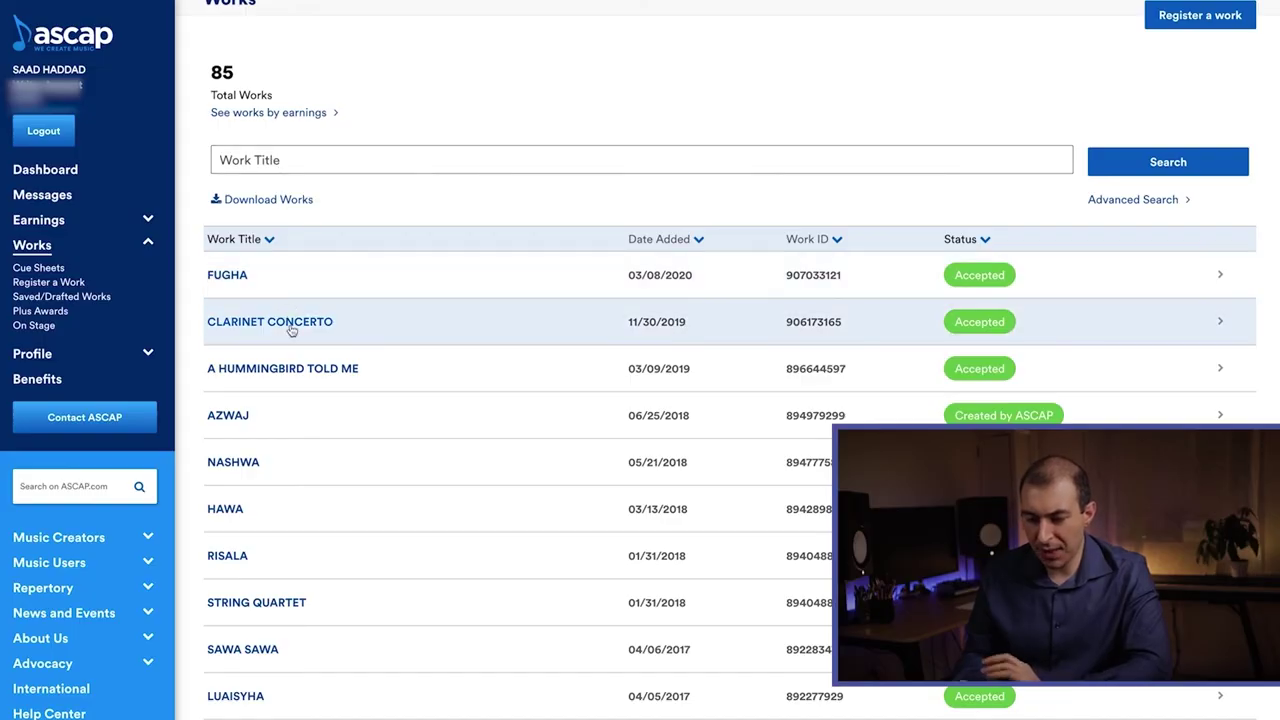
left_click(291, 330)
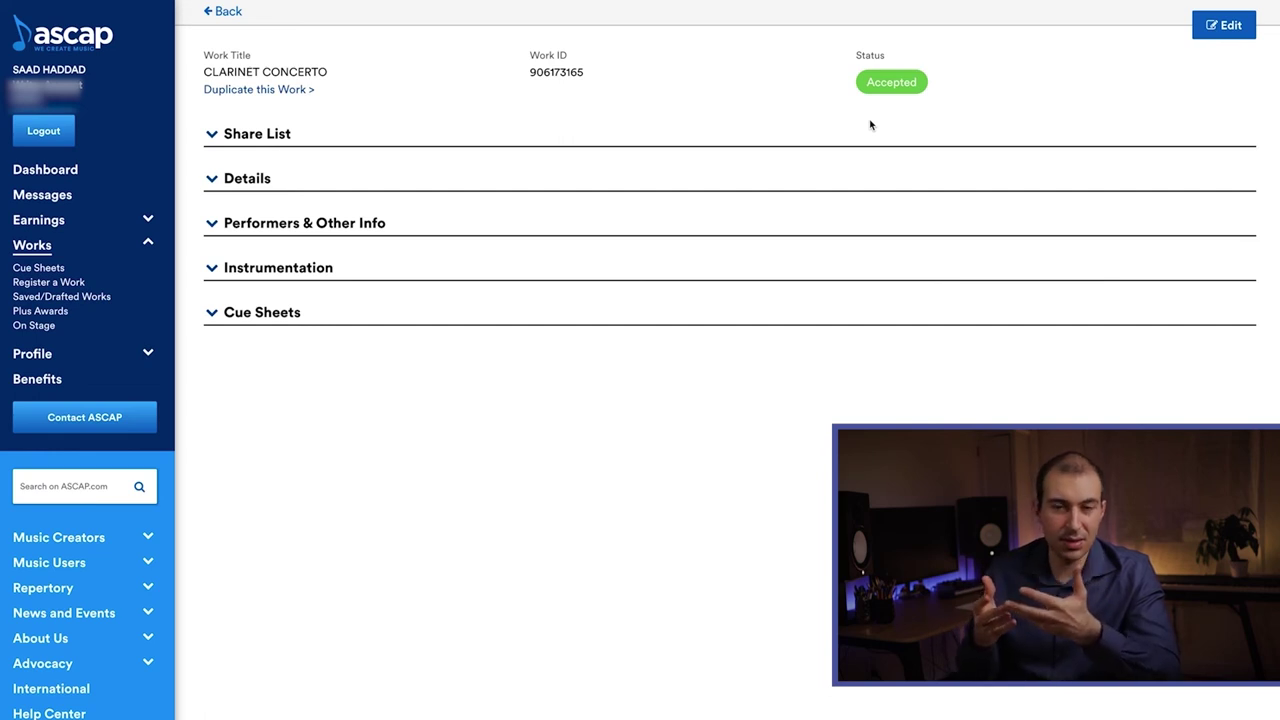
left_click(284, 147)
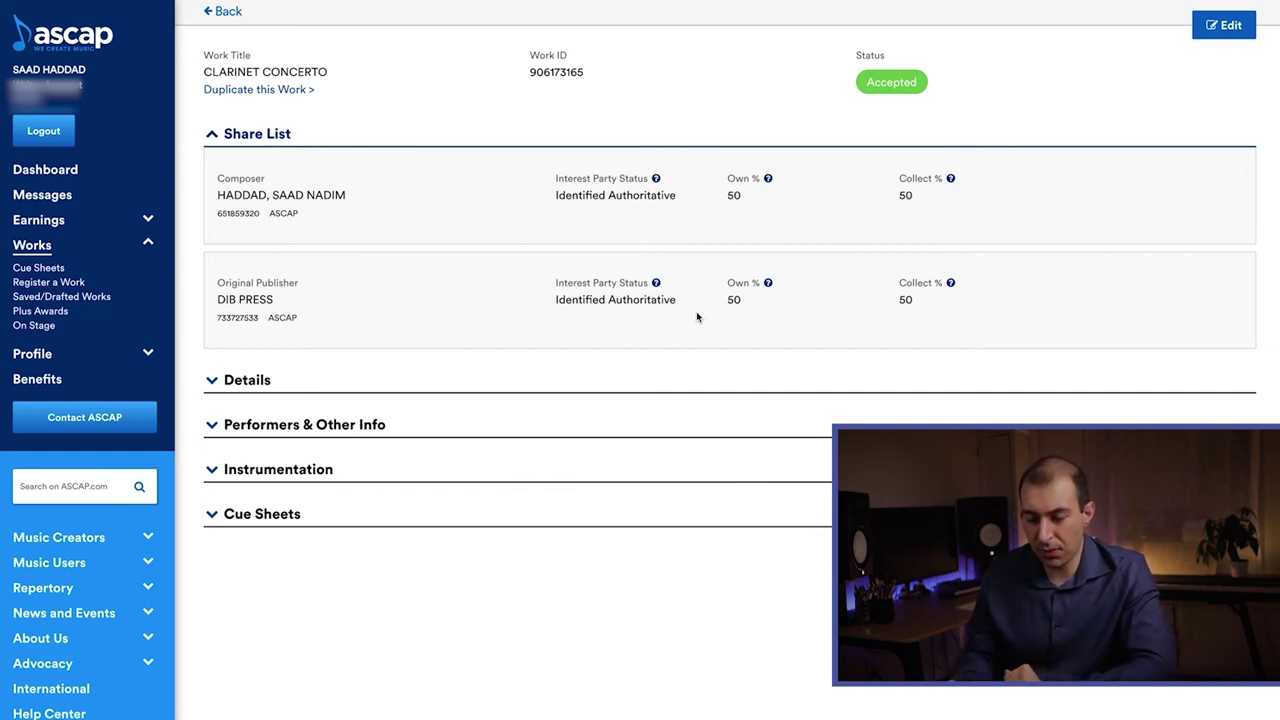
Step: Examine Clarinet Concerto's details, performers and other info, instrumentation and cue sheets
left_click(256, 386)
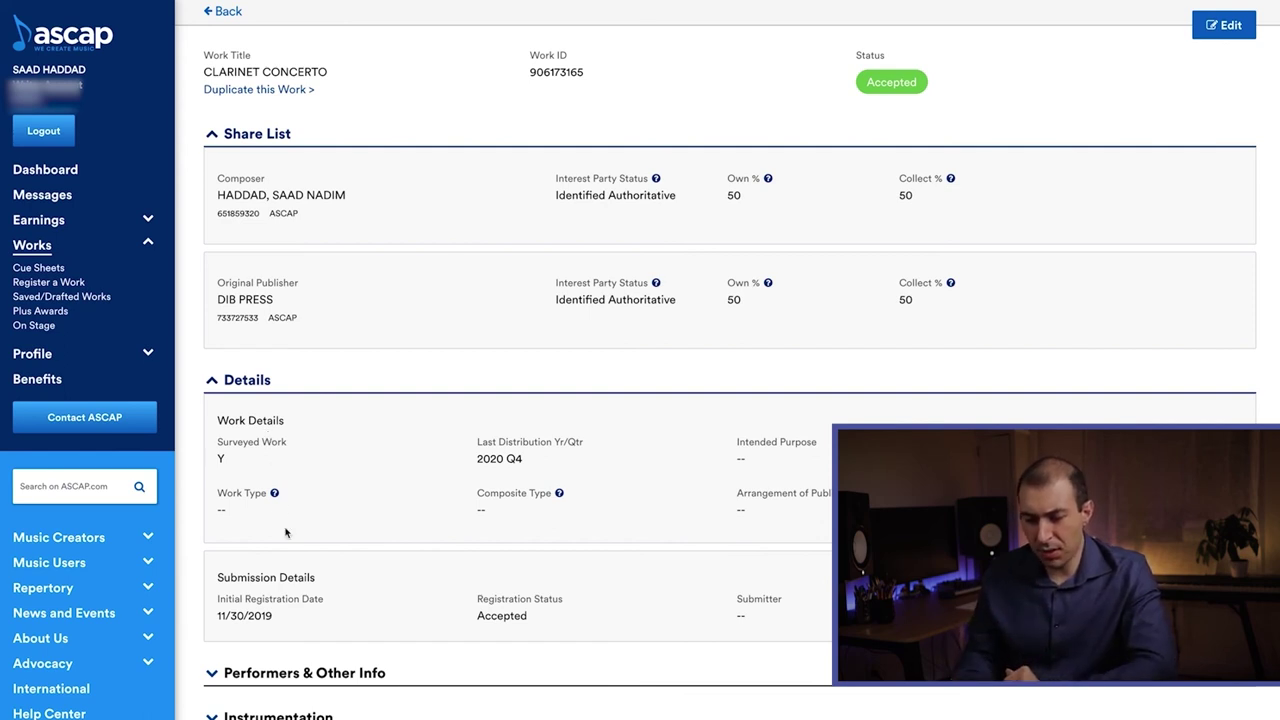
left_click(287, 673)
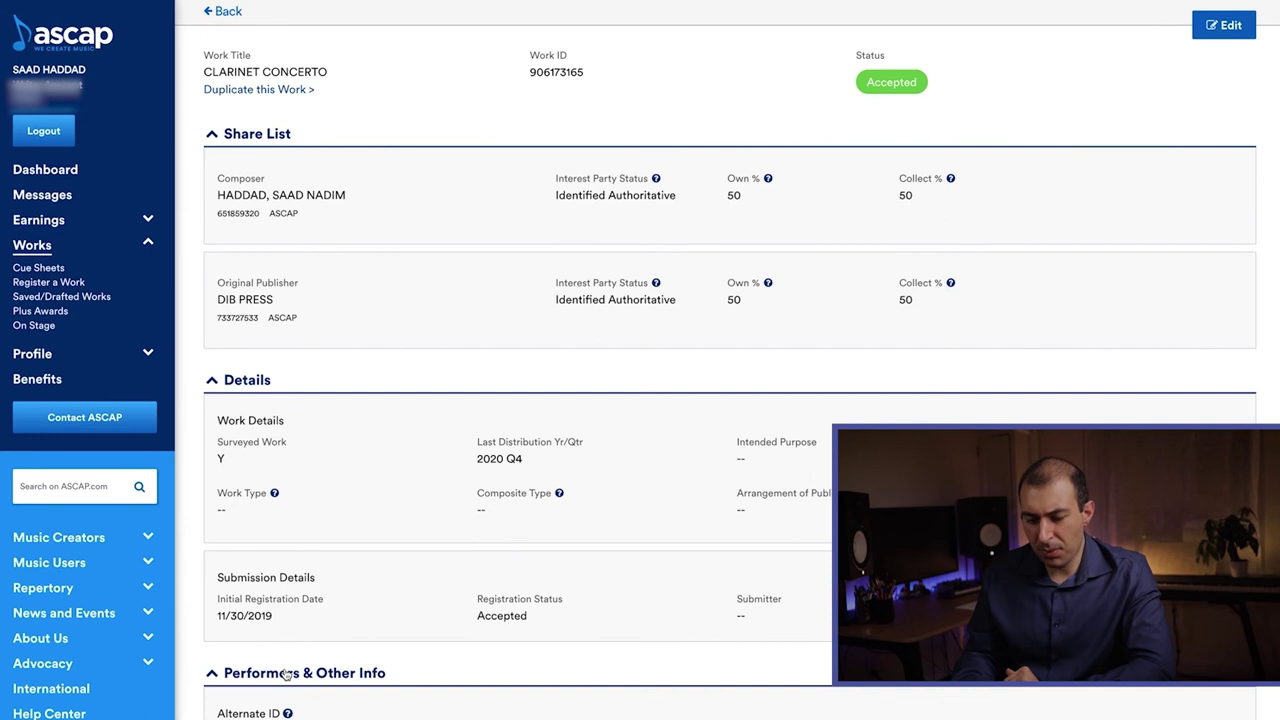
scroll(352, 647, "down", 1)
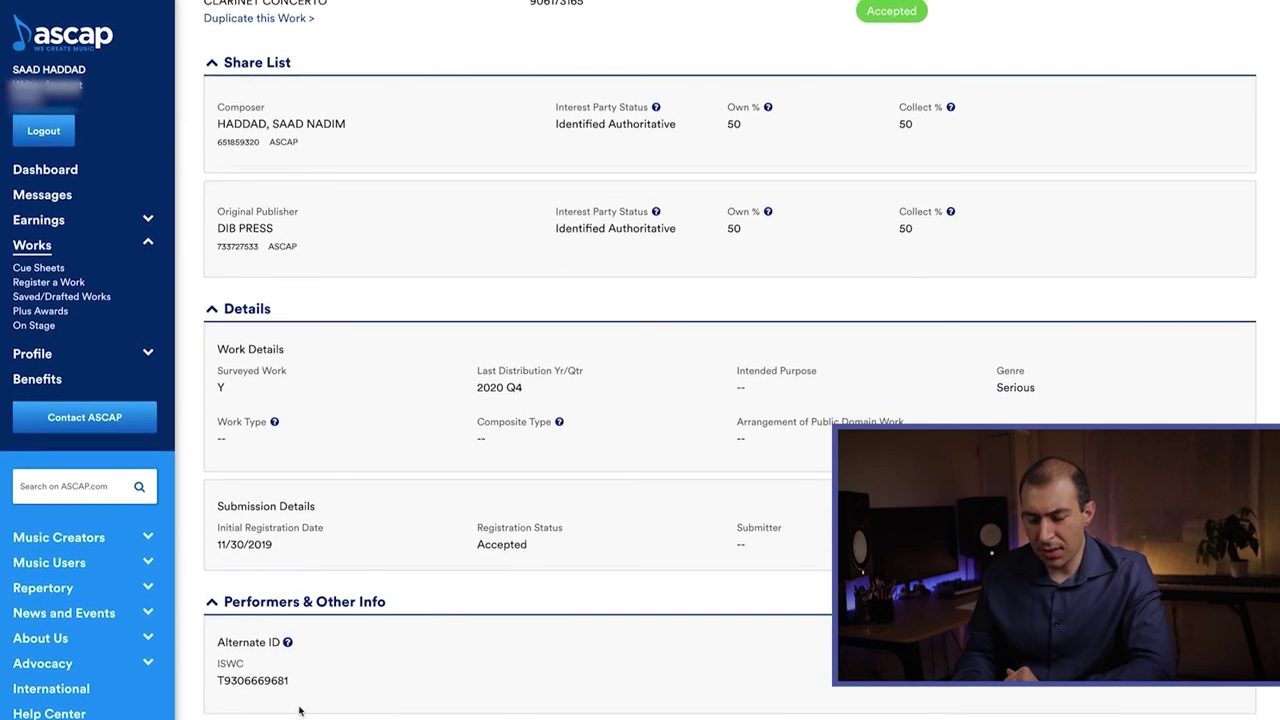
scroll(371, 647, "down", 2)
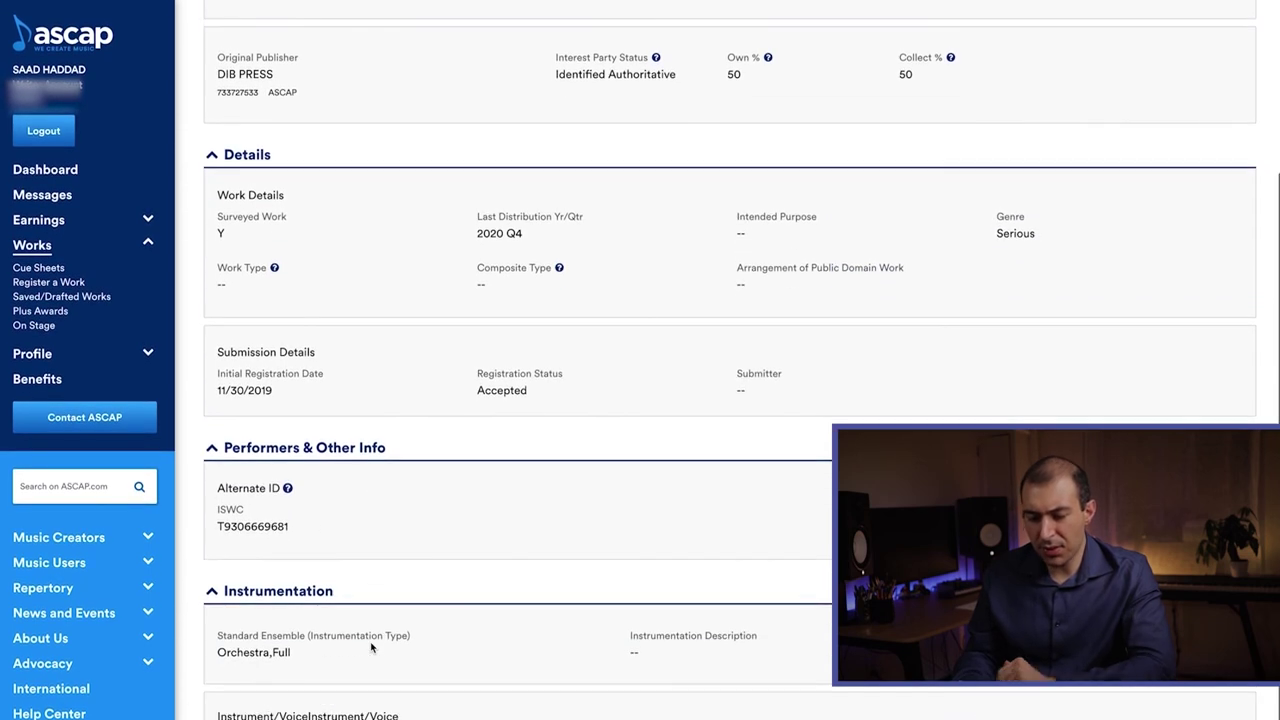
scroll(371, 647, "down", 1)
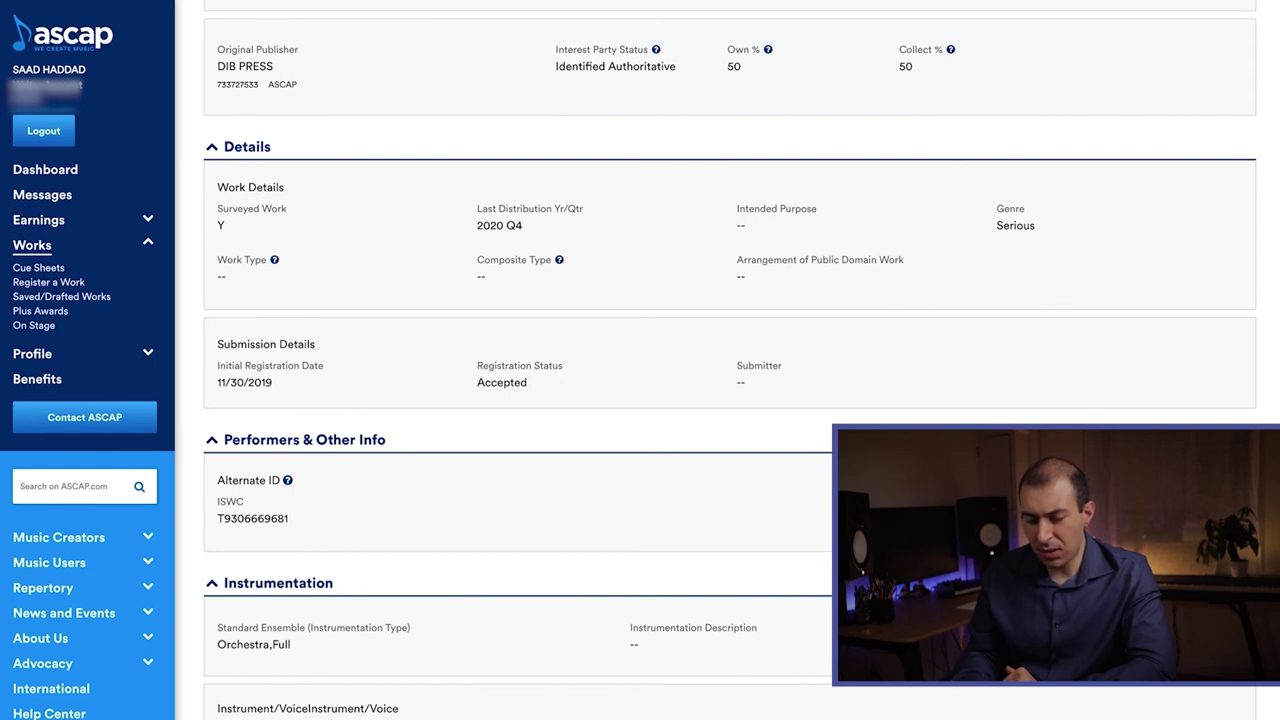
scroll(368, 691, "down", 1)
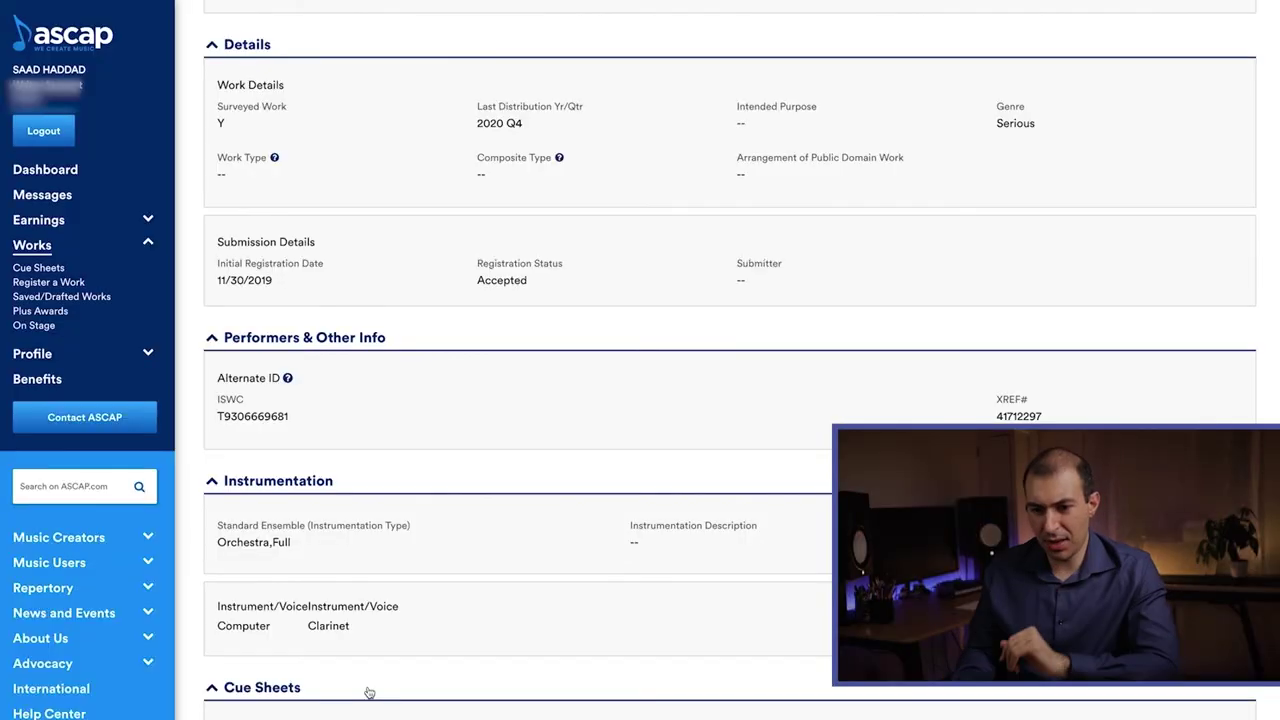
Step: Log out of the current member account and log in to the Dib Press publisher account with its username and password
left_click(44, 131)
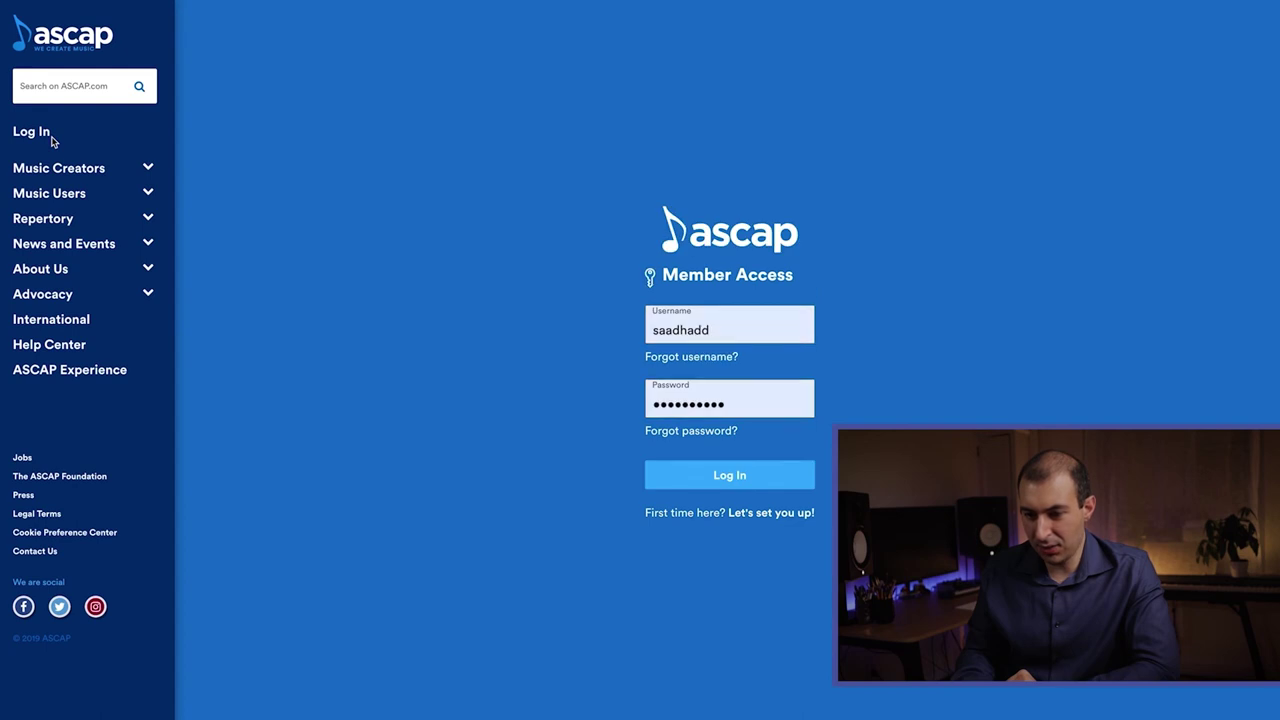
left_click(740, 328)
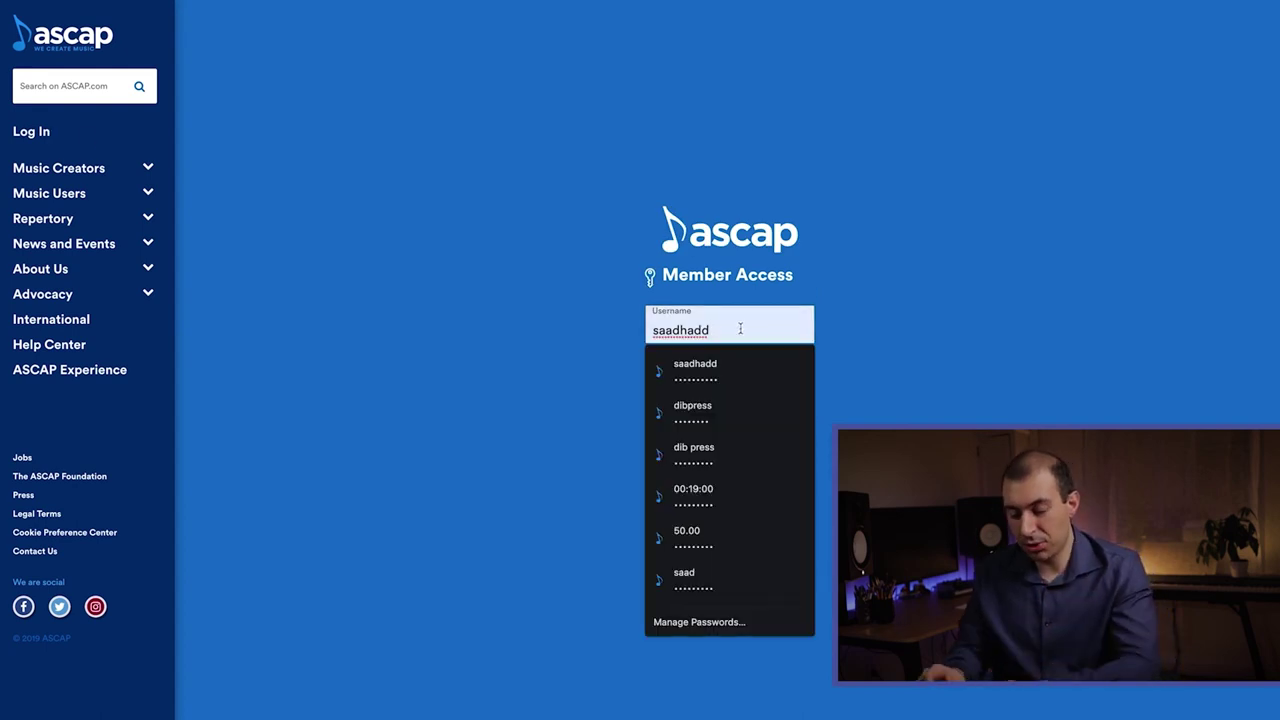
key("ctrl+a")
type("dibpress")
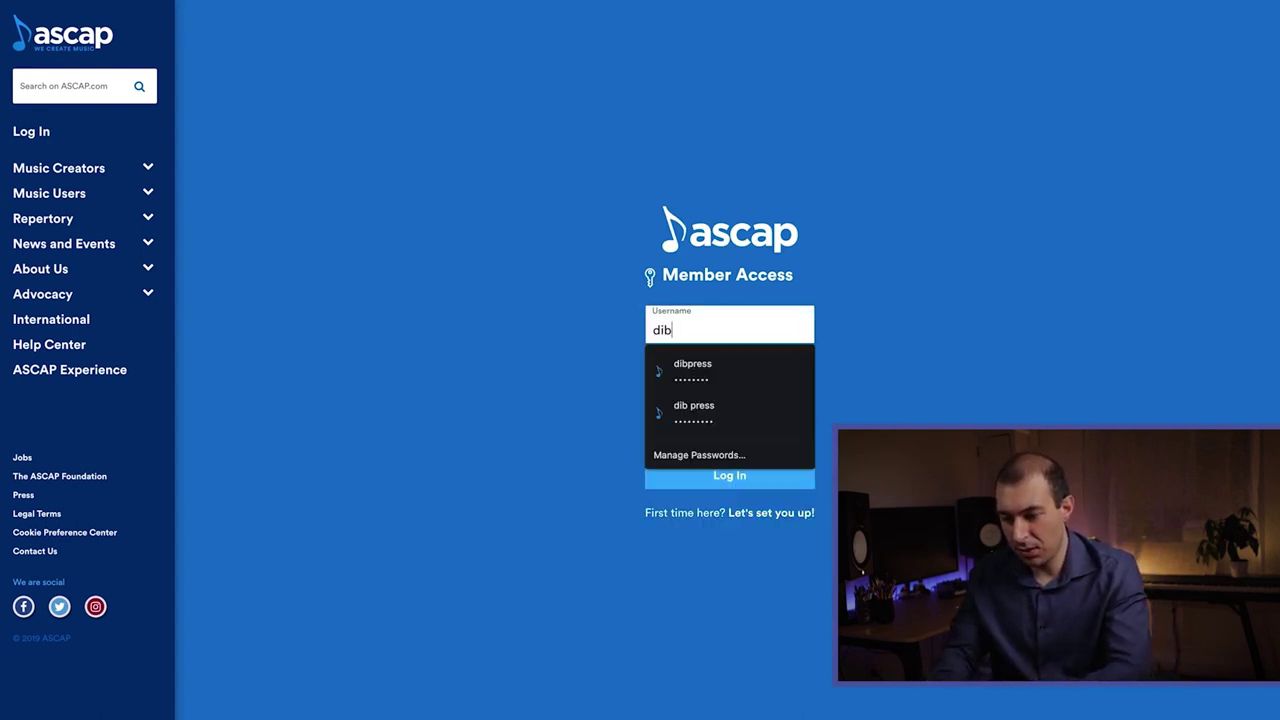
key("Tab")
type("•••••••")
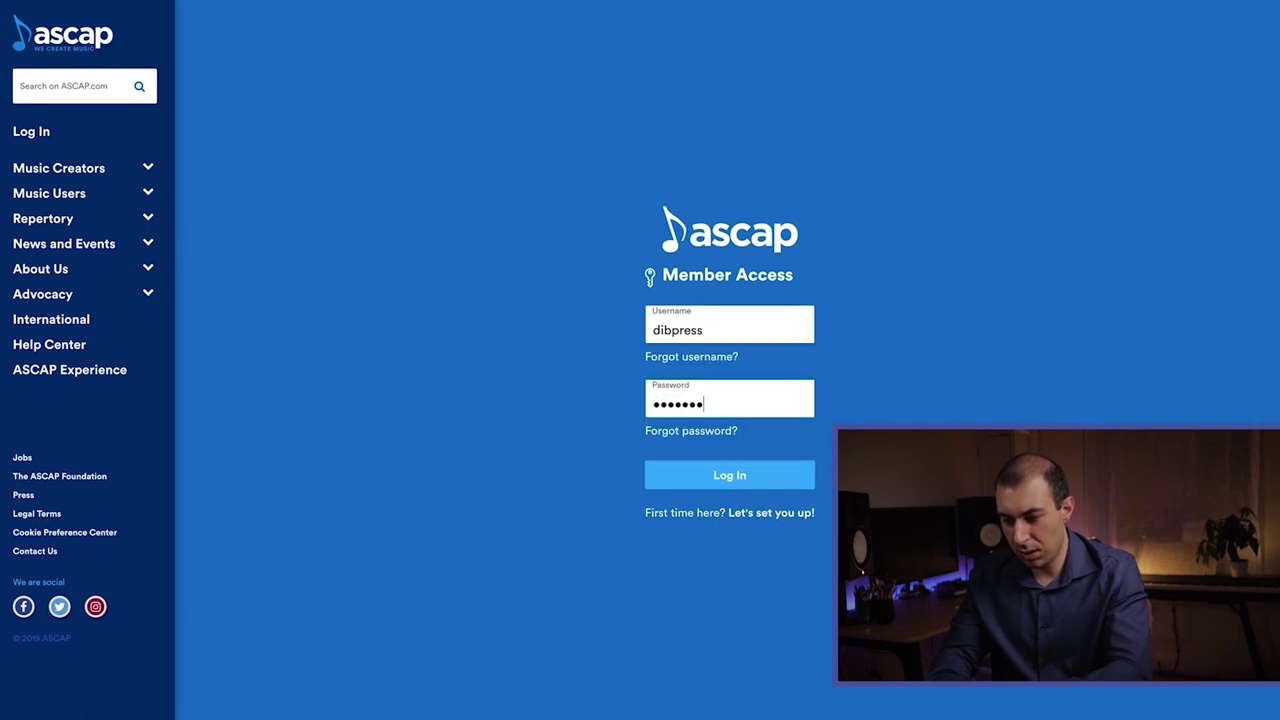
type("•")
key("Return")
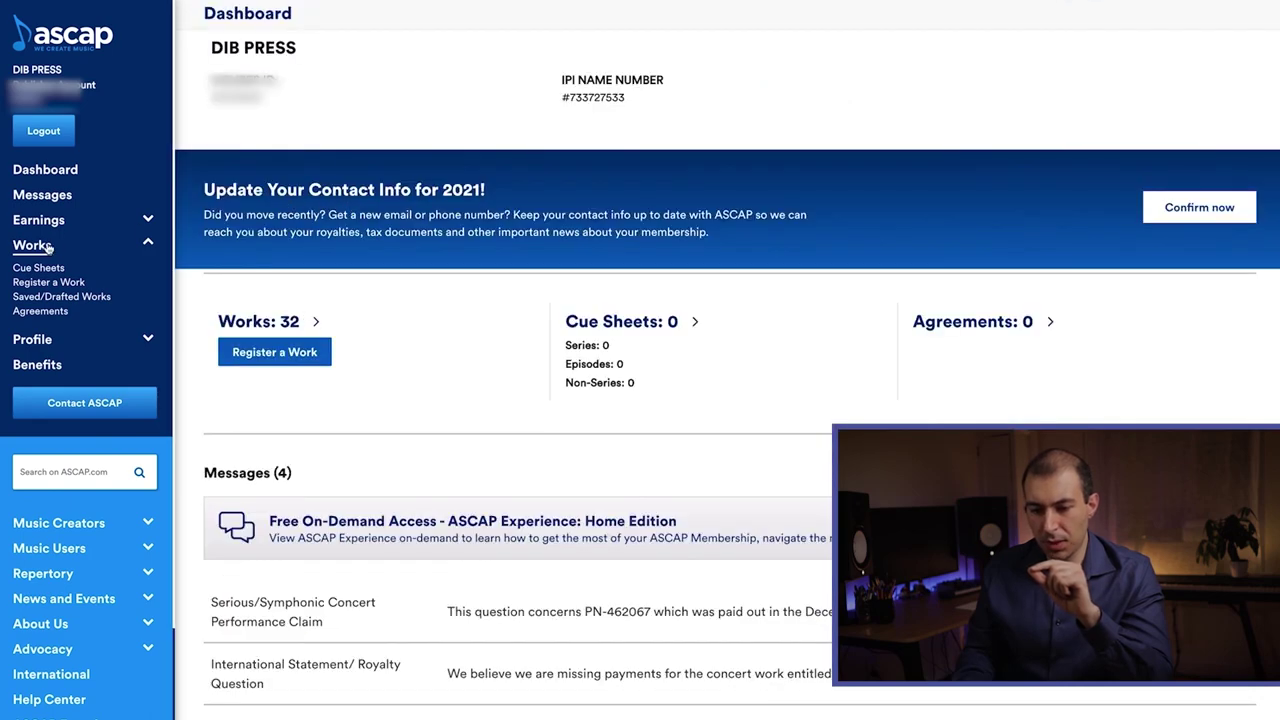
Step: Open Clarinet Concerto from the Dib Press account's Works catalogue and examine its composer and publisher share list
left_click(32, 245)
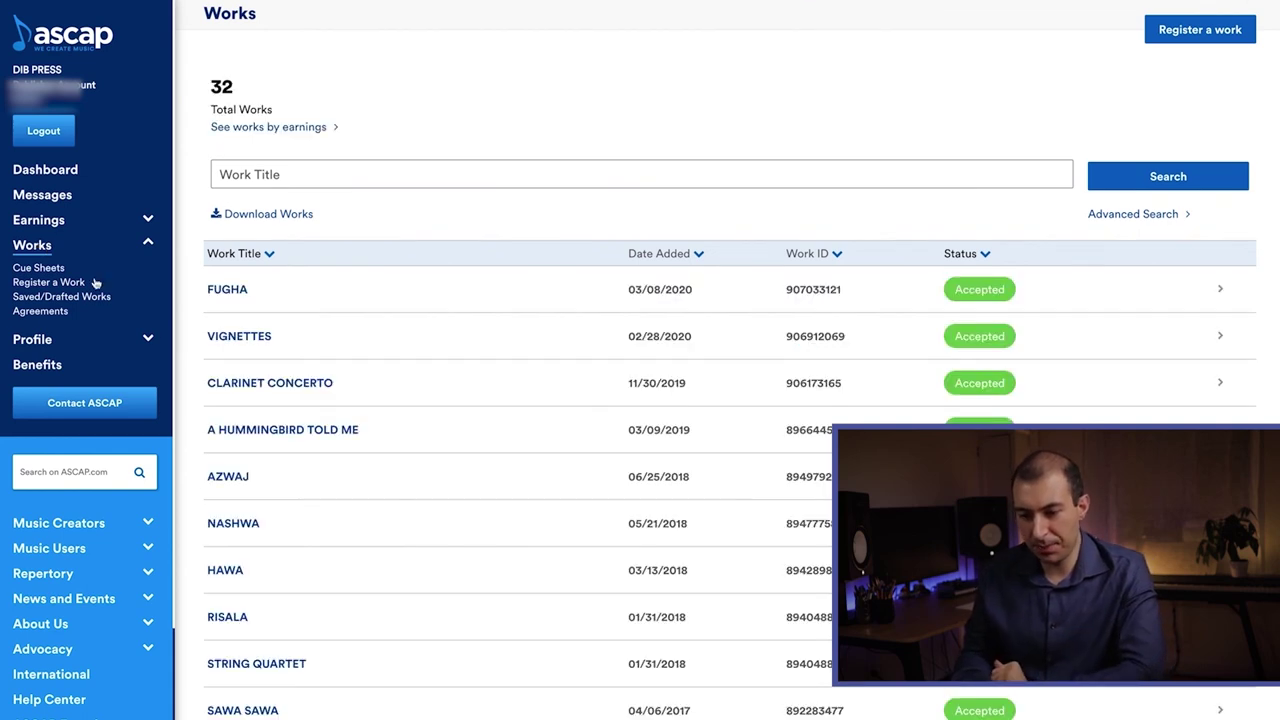
left_click(267, 392)
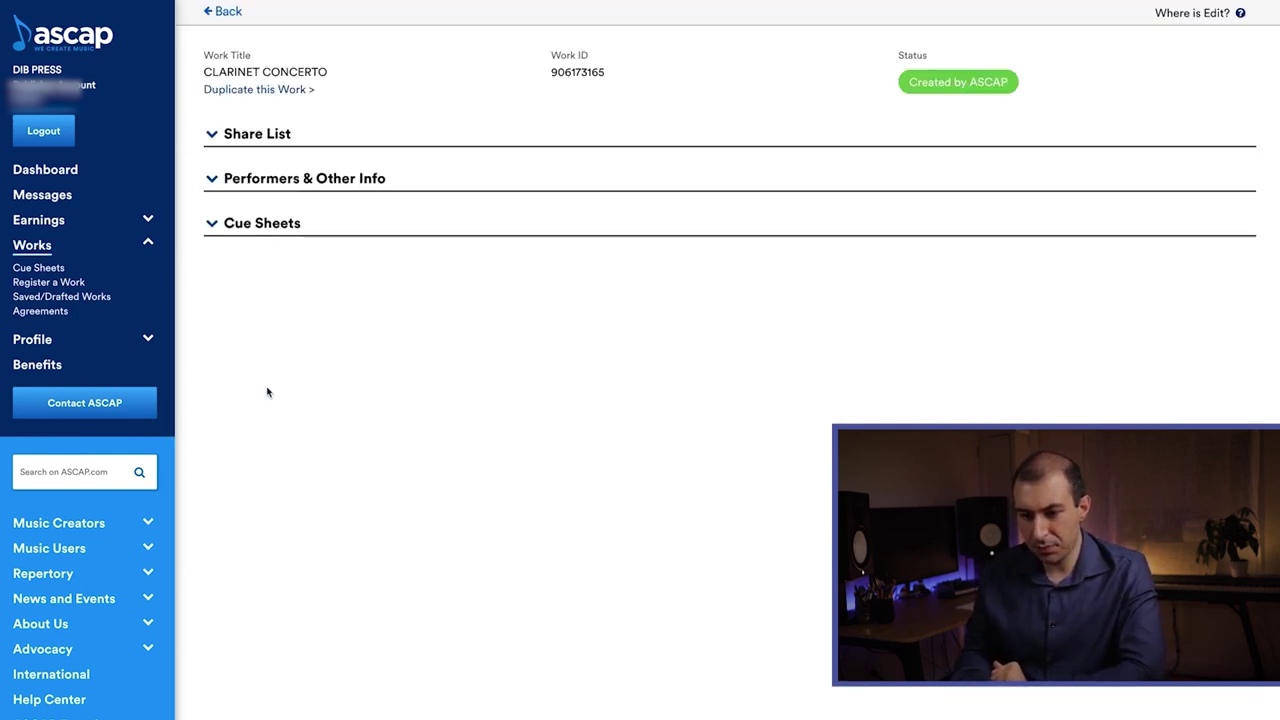
left_click(270, 135)
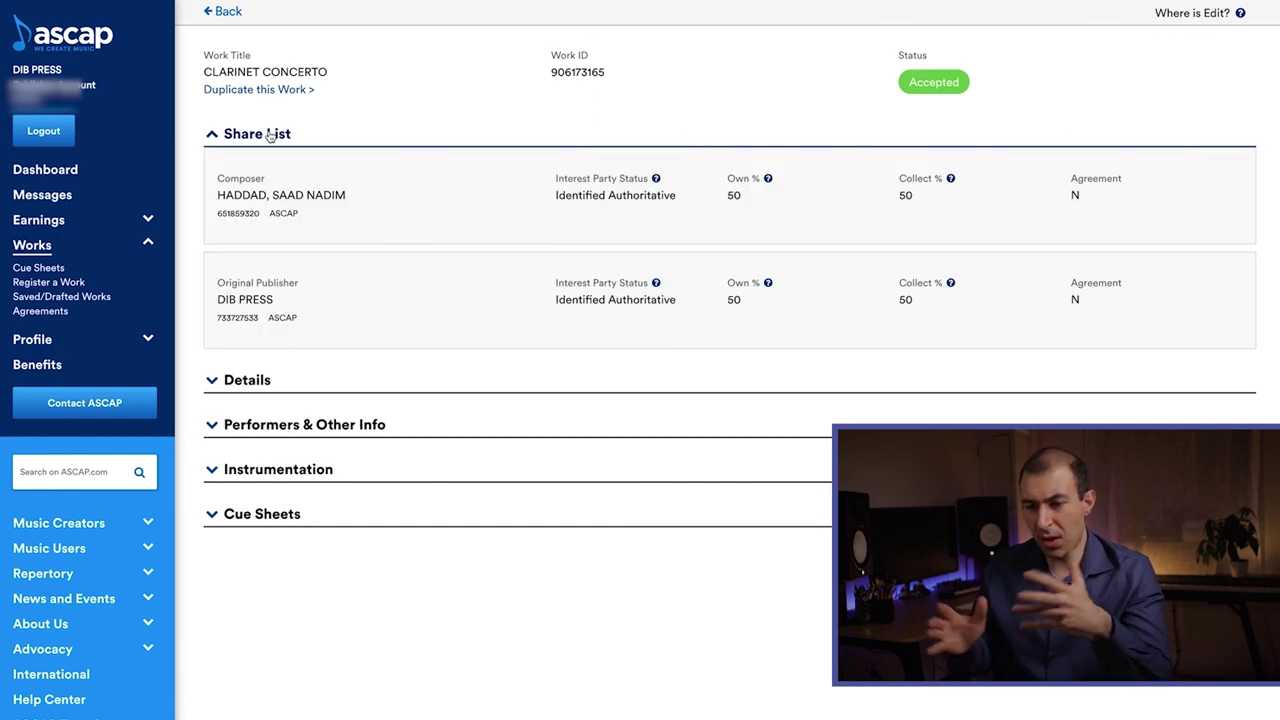